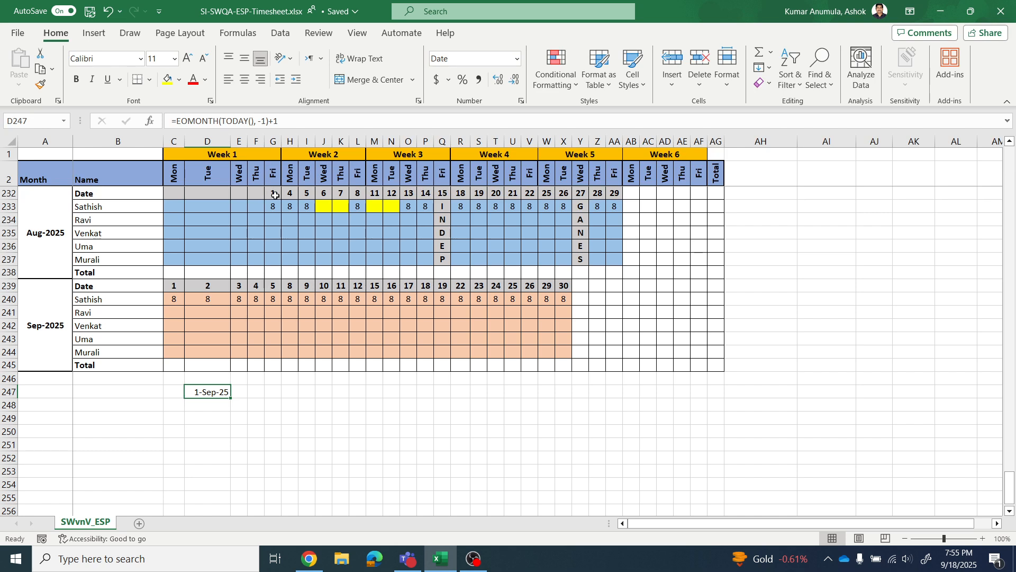
- Clear the Aug-2025 day numbers in G232:AA232
{"action": "left_click_drag", "start_coordinate": [273, 194], "coordinate": [611, 188]}
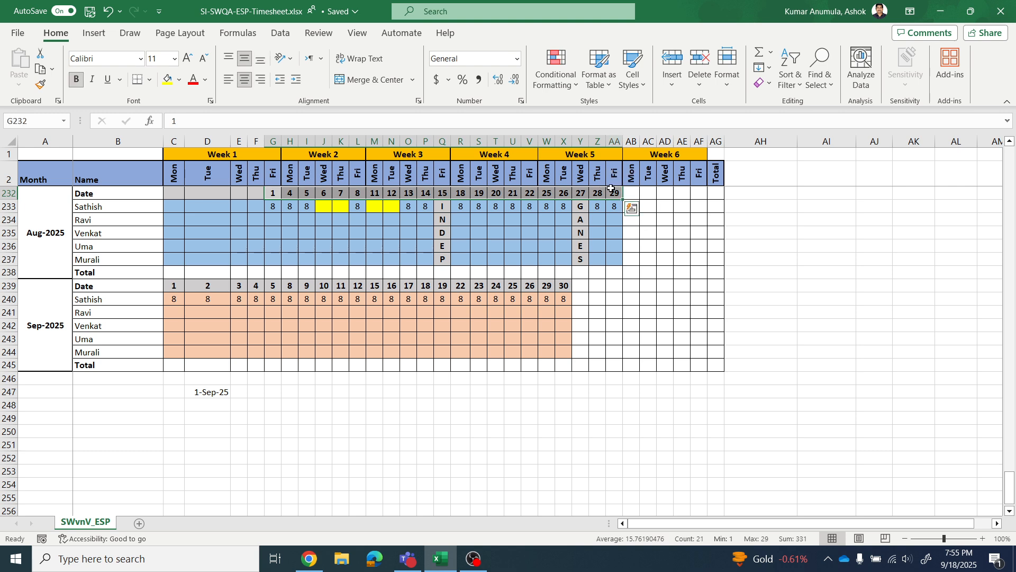
{"action": "key", "text": "Delete"}
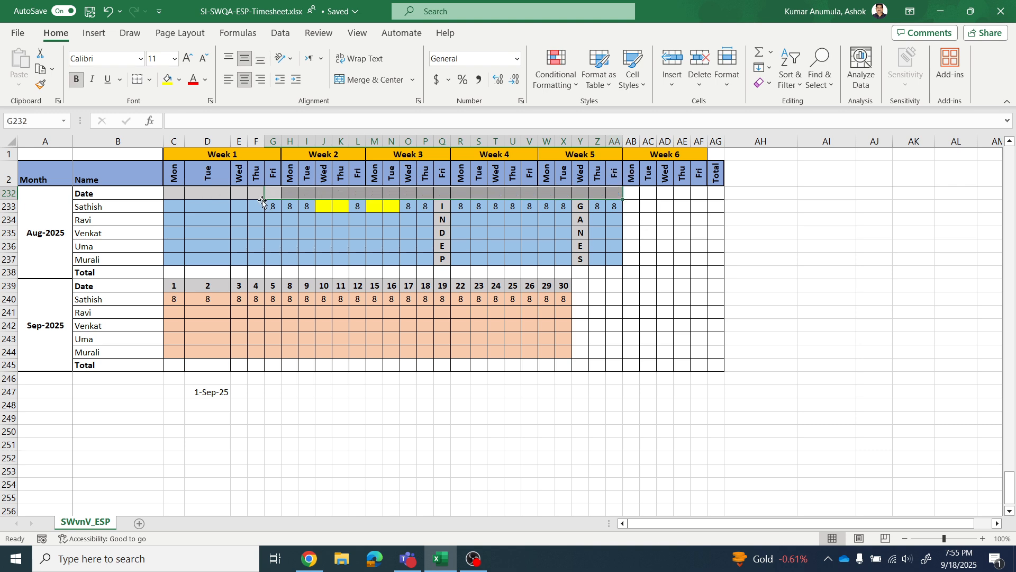
{"action": "left_click", "coordinate": [845, 377]}
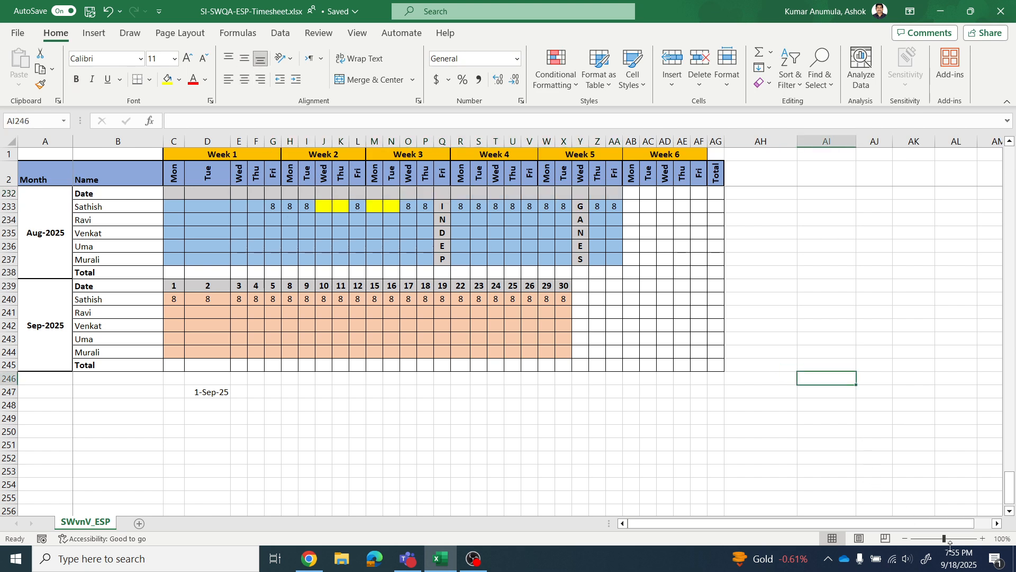
- Consult the August 2025 system calendar and enter 1 as the Week 1 Friday date in G232
{"action": "left_click", "coordinate": [959, 557]}
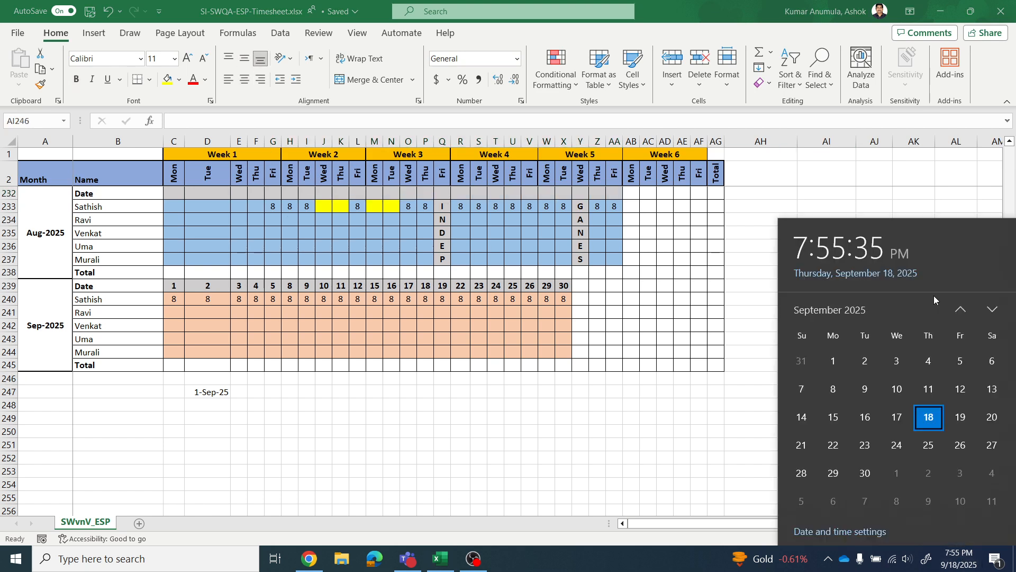
{"action": "left_click", "coordinate": [960, 309]}
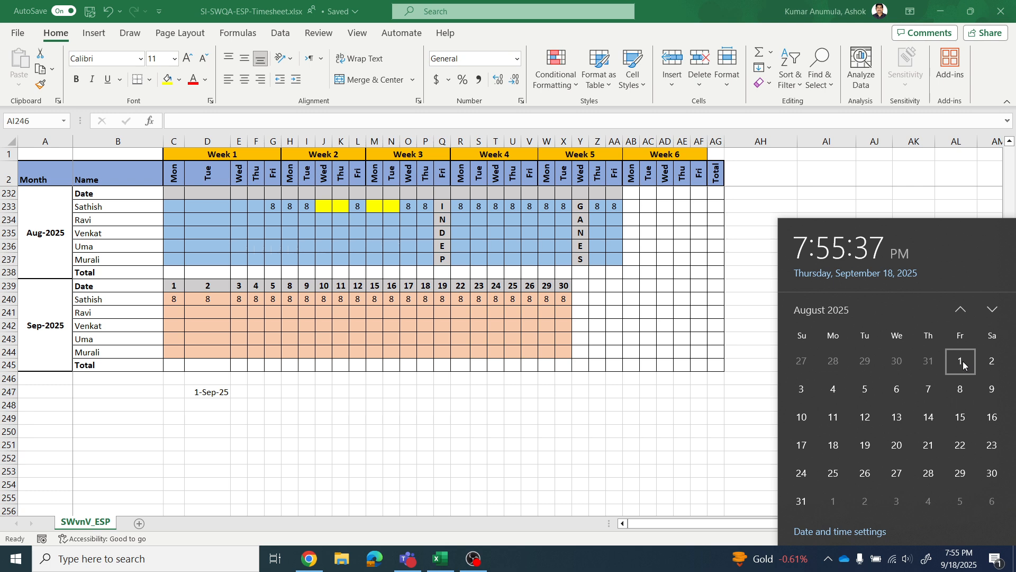
{"action": "left_click", "coordinate": [277, 197]}
{"action": "left_click", "coordinate": [273, 196]}
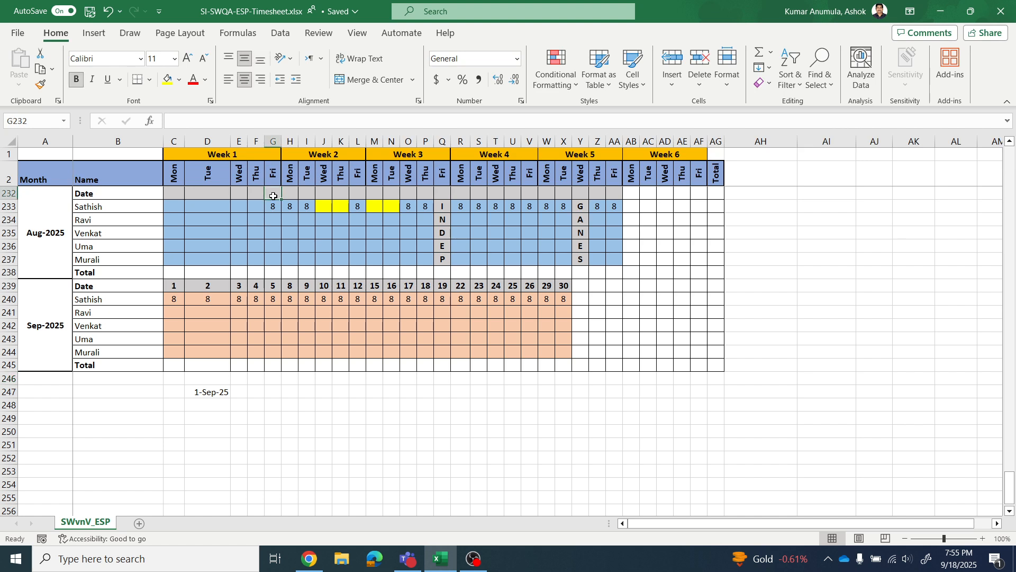
{"action": "type", "text": "1"}
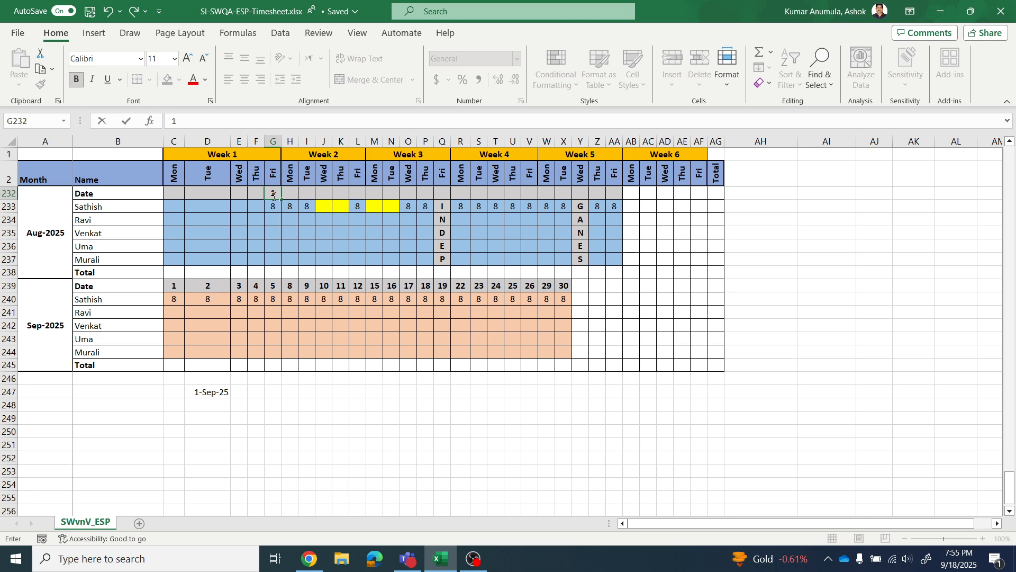
{"action": "key", "text": "Tab"}
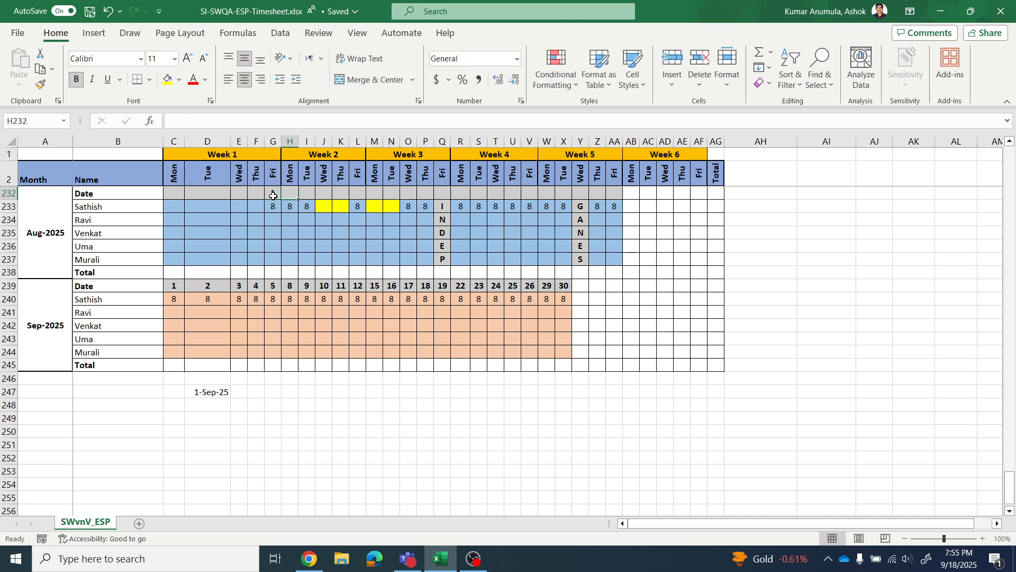
- Enter the Aug-2025 Week 2 dates 4, 5, 6, 7 and 8 in H232:L232
{"action": "type", "text": "4"}
{"action": "key", "text": "Tab"}
{"action": "type", "text": "5"}
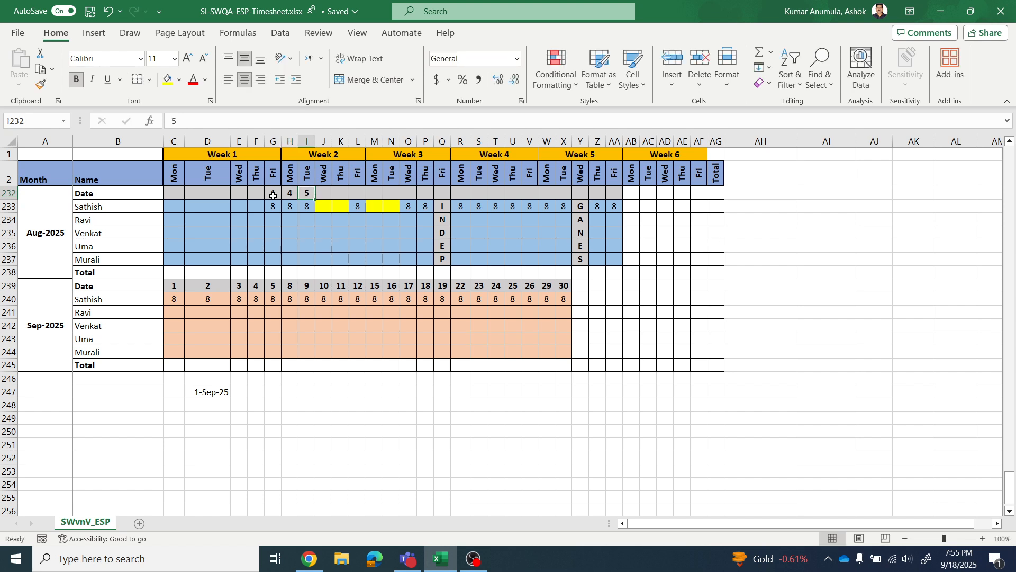
{"action": "key", "text": "Tab"}
{"action": "type", "text": "6"}
{"action": "key", "text": "Tab"}
{"action": "type", "text": "7"}
{"action": "key", "text": "Tab"}
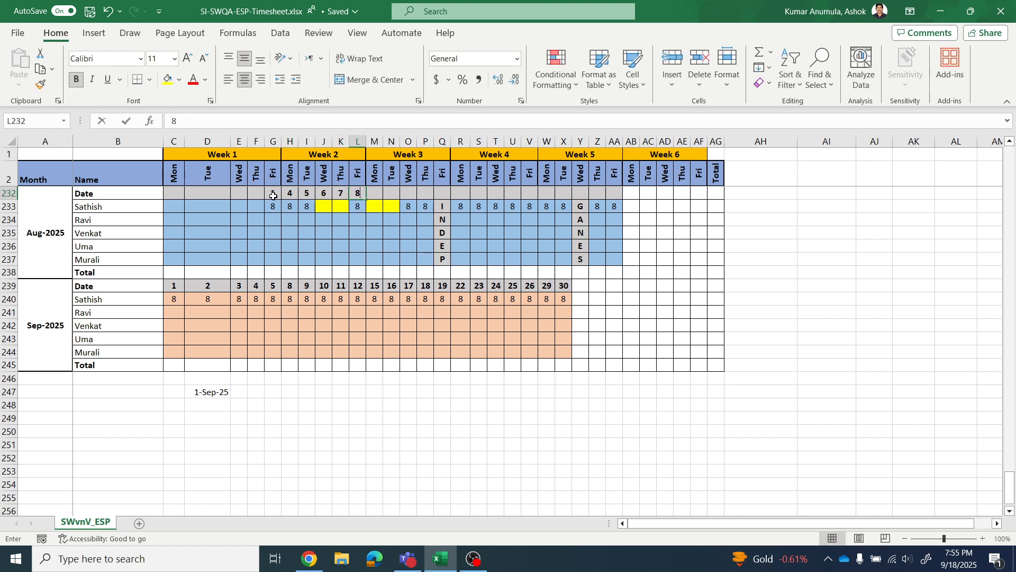
{"action": "type", "text": "8"}
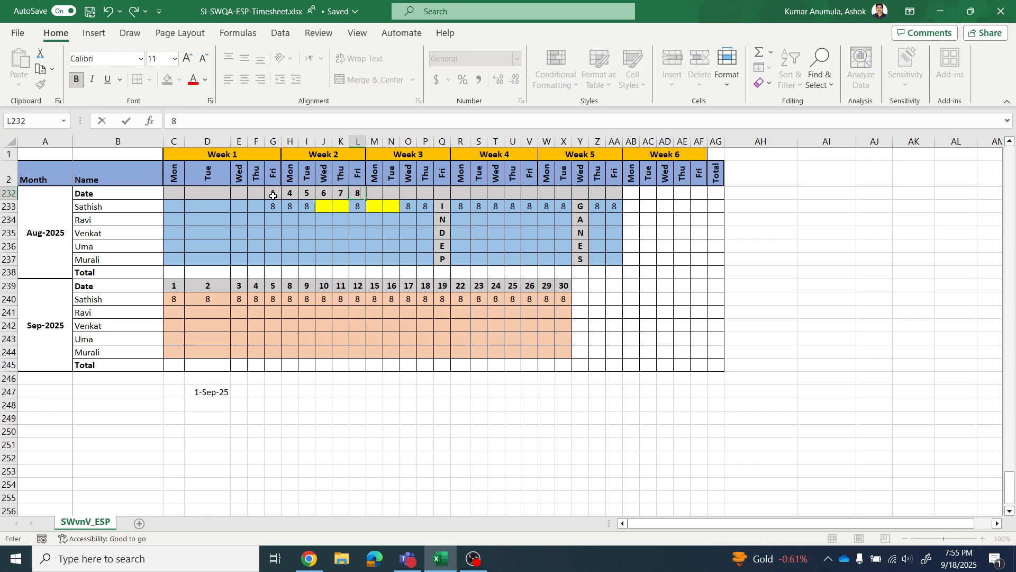
{"action": "key", "text": "Tab"}
- Enter the Aug-2025 Week 3 dates 11, 12, 13, 14 and 15 in M232:Q232
{"action": "type", "text": "1"}
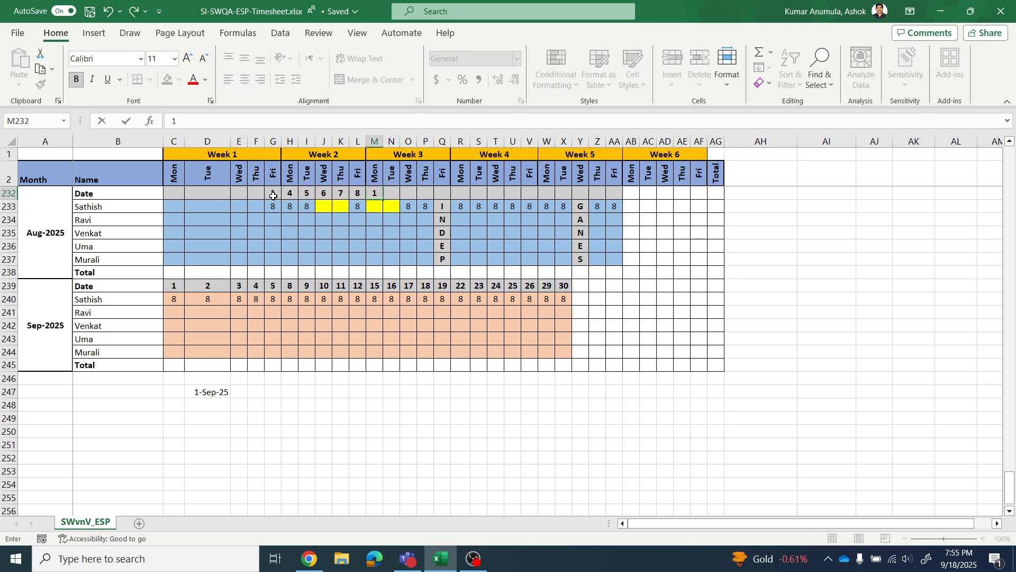
{"action": "type", "text": "1"}
{"action": "key", "text": "Tab"}
{"action": "type", "text": "12"}
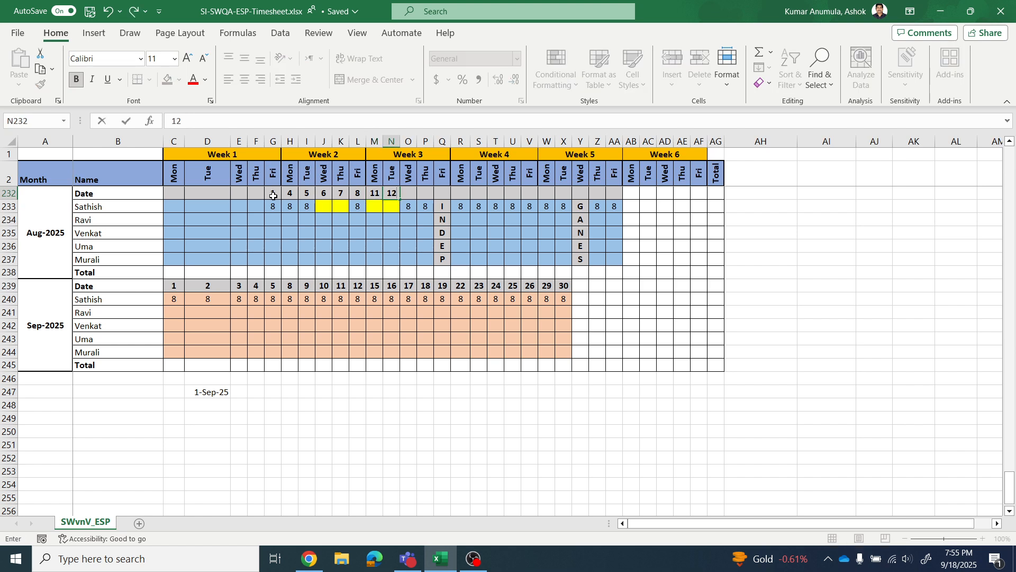
{"action": "key", "text": "Tab"}
{"action": "type", "text": "13"}
{"action": "key", "text": "Tab"}
{"action": "type", "text": "14"}
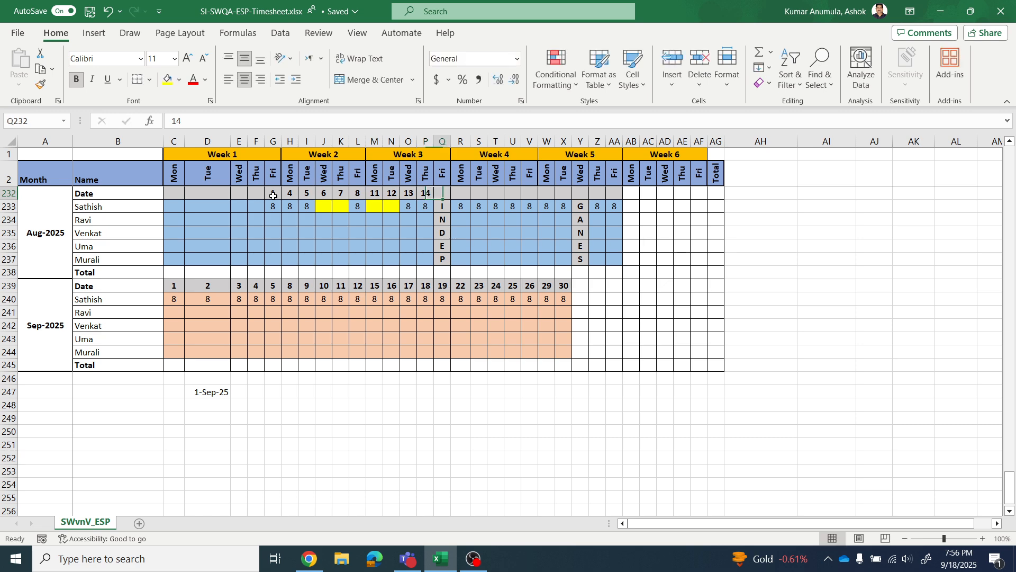
{"action": "key", "text": "Tab"}
{"action": "type", "text": "15"}
{"action": "key", "text": "Tab"}
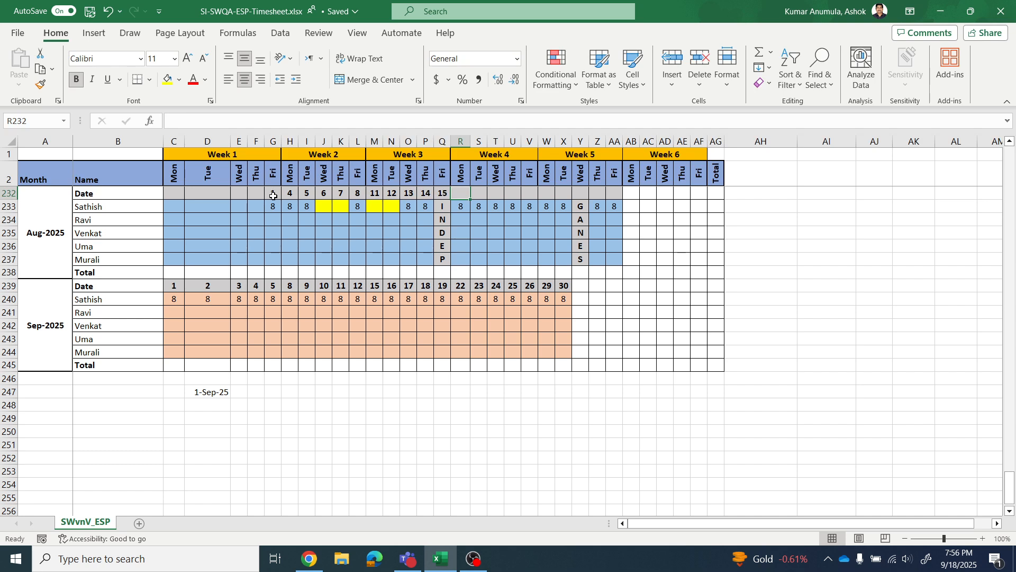
- Enter the Aug-2025 Week 4 dates 18, 19, 20, 21 and 22 in R232:V232
{"action": "type", "text": "18"}
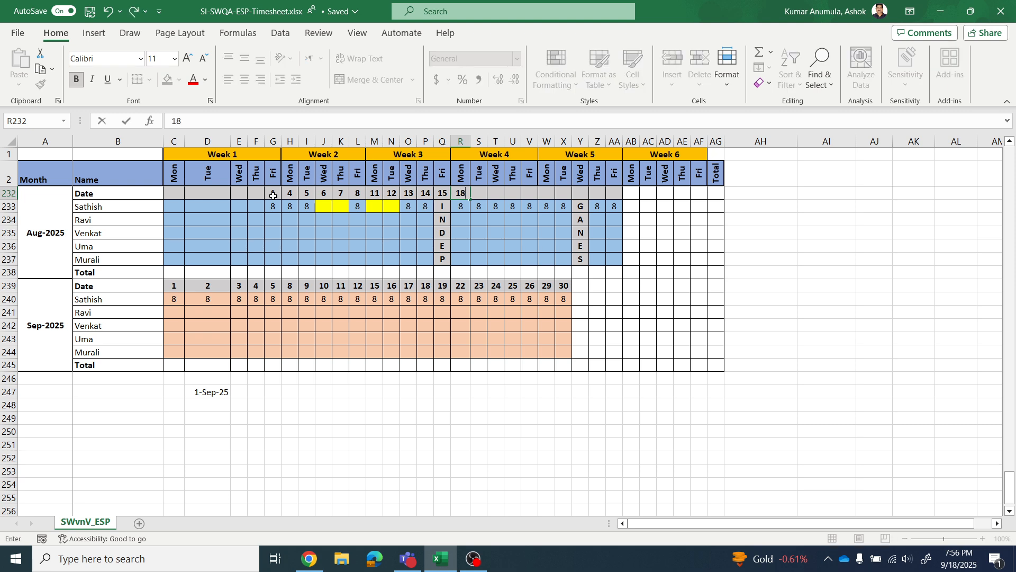
{"action": "key", "text": "Tab"}
{"action": "type", "text": "19"}
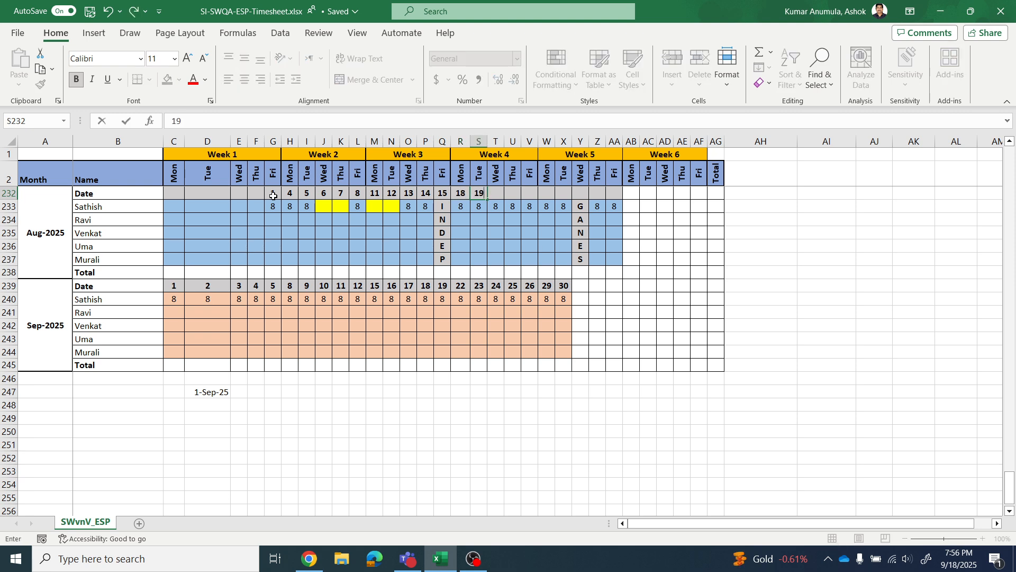
{"action": "key", "text": "Tab"}
{"action": "type", "text": "20"}
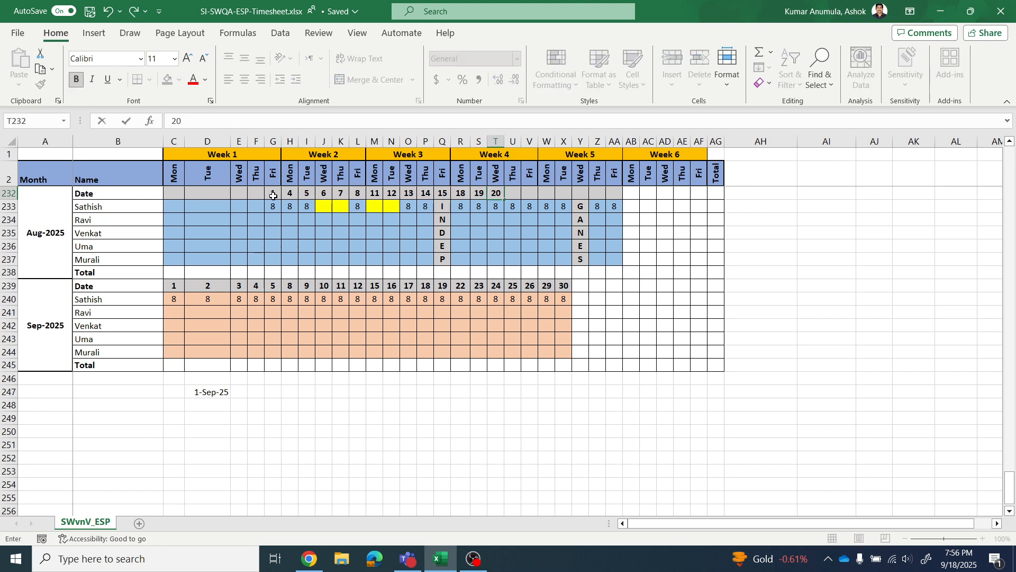
{"action": "key", "text": "Tab"}
{"action": "type", "text": "21"}
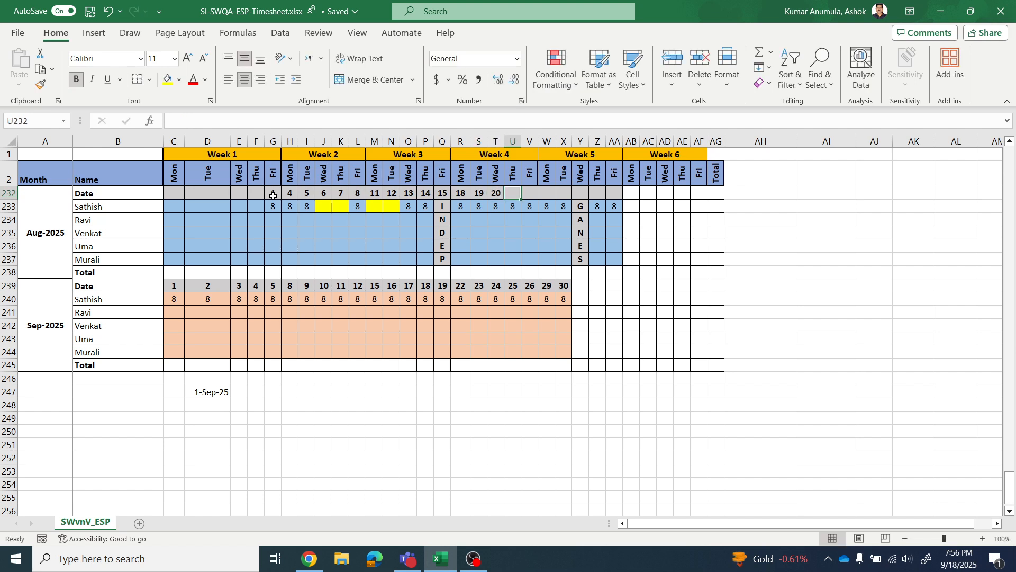
{"action": "key", "text": "Tab"}
{"action": "type", "text": "22"}
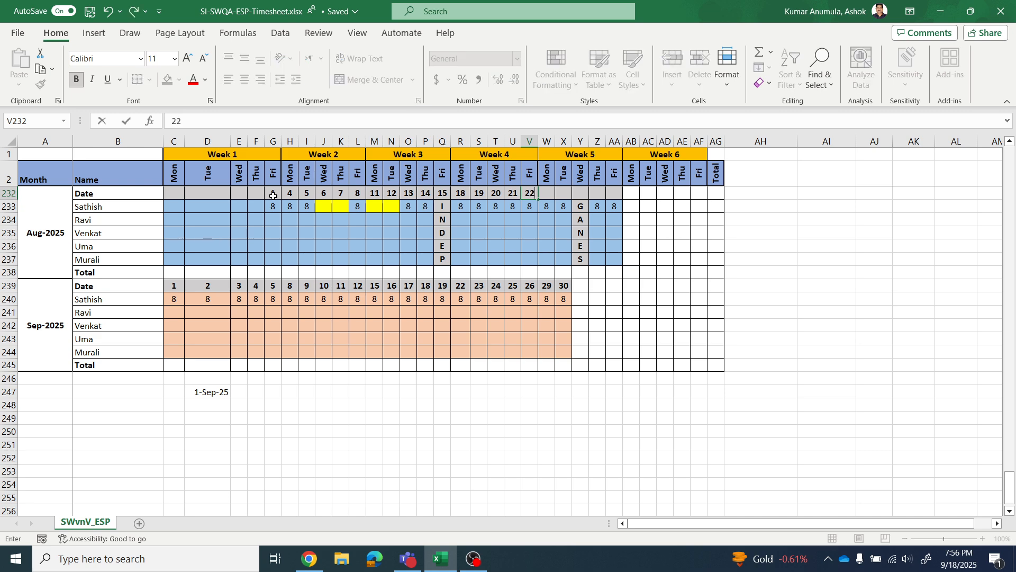
{"action": "key", "text": "Tab"}
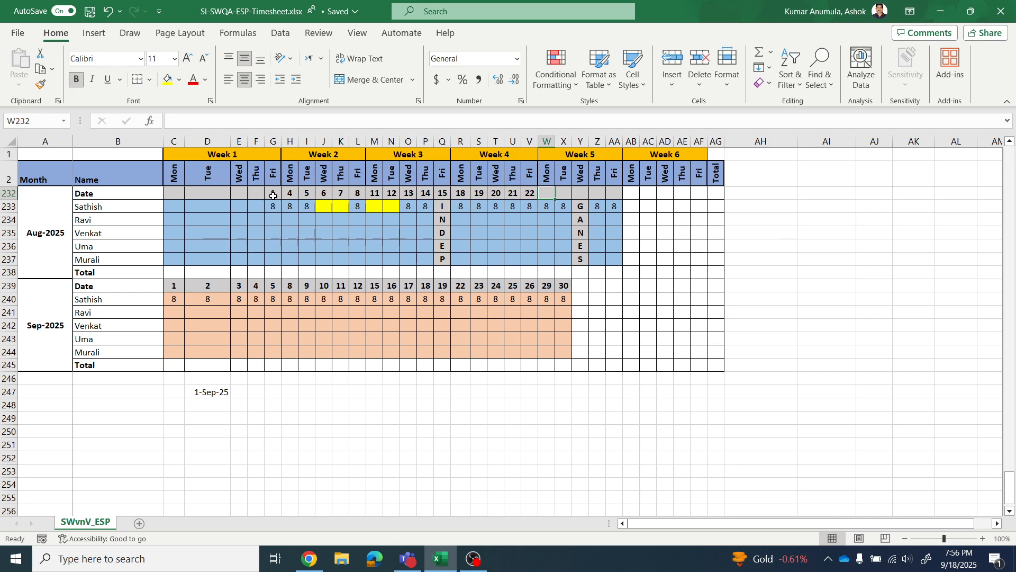
- Enter the Aug-2025 Week 5 dates 25, 26, 27, 28 and 29 in W232:AA232
{"action": "type", "text": "25"}
{"action": "key", "text": "Tab"}
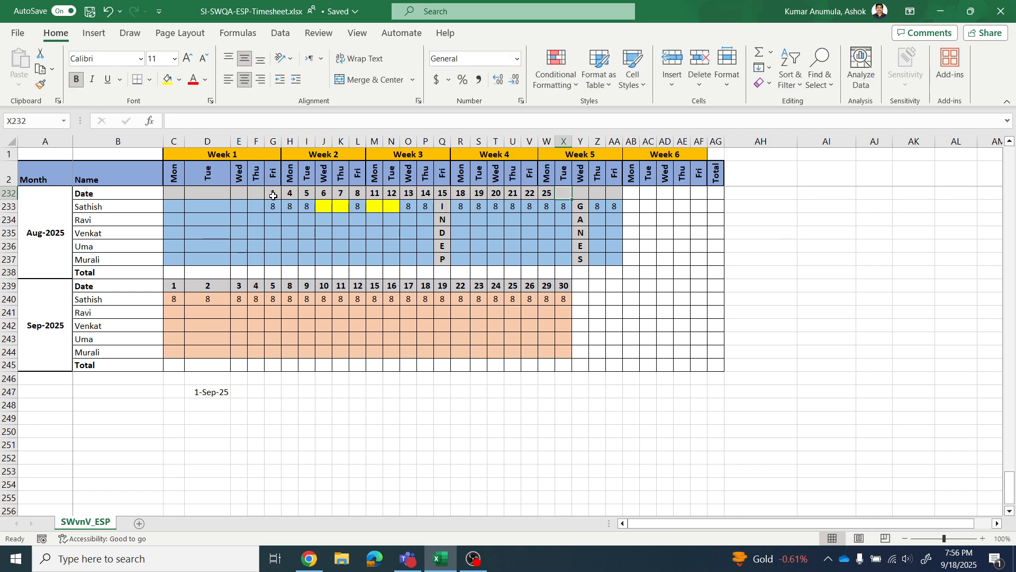
{"action": "type", "text": "26"}
{"action": "key", "text": "Tab"}
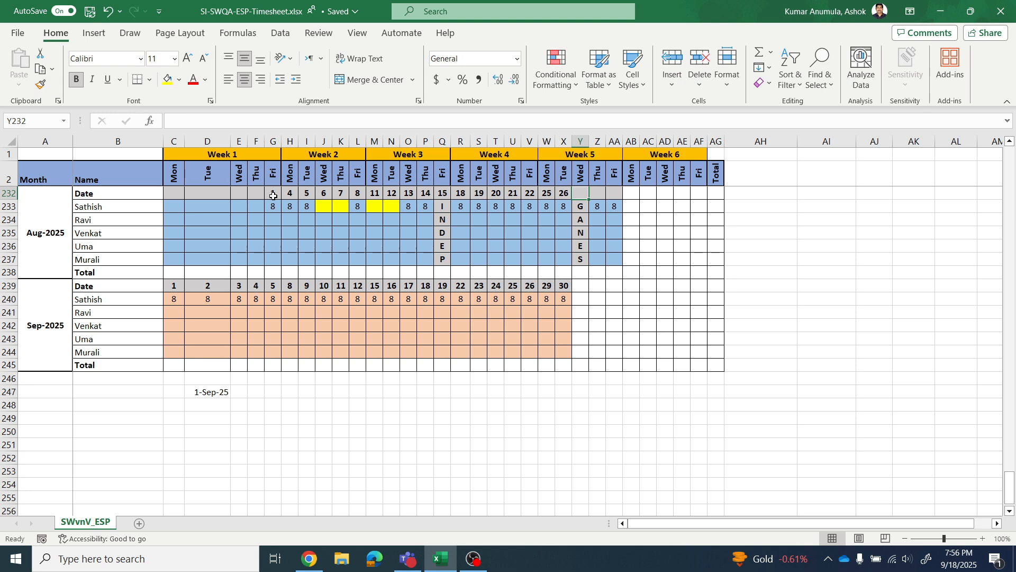
{"action": "type", "text": "27"}
{"action": "key", "text": "Tab"}
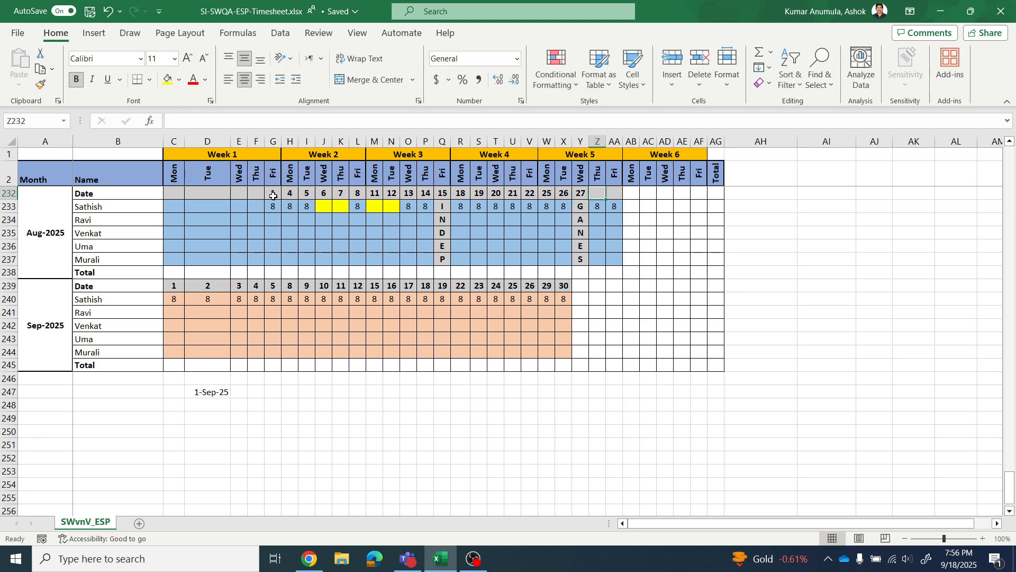
{"action": "type", "text": "28"}
{"action": "key", "text": "Tab"}
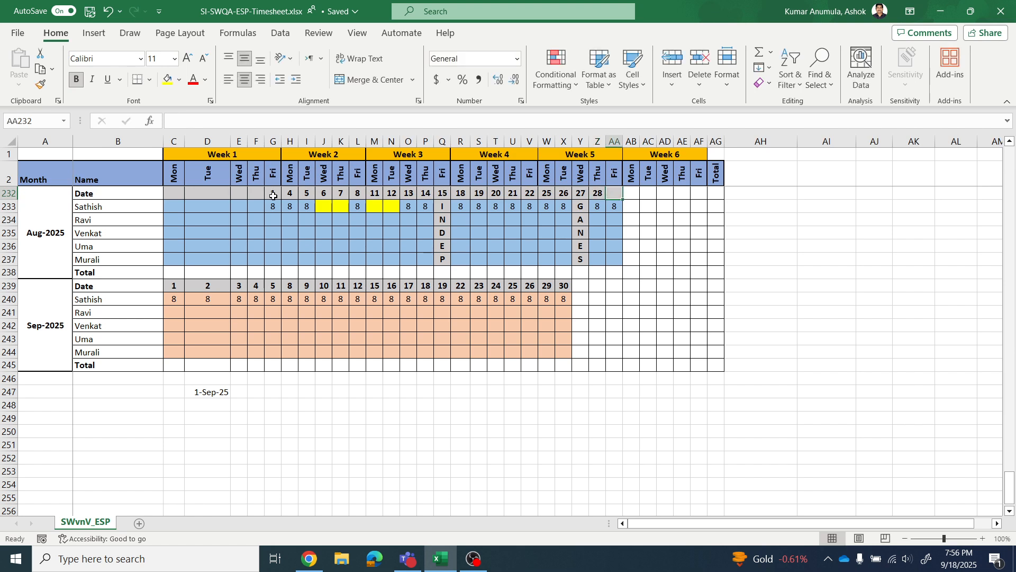
{"action": "type", "text": "29"}
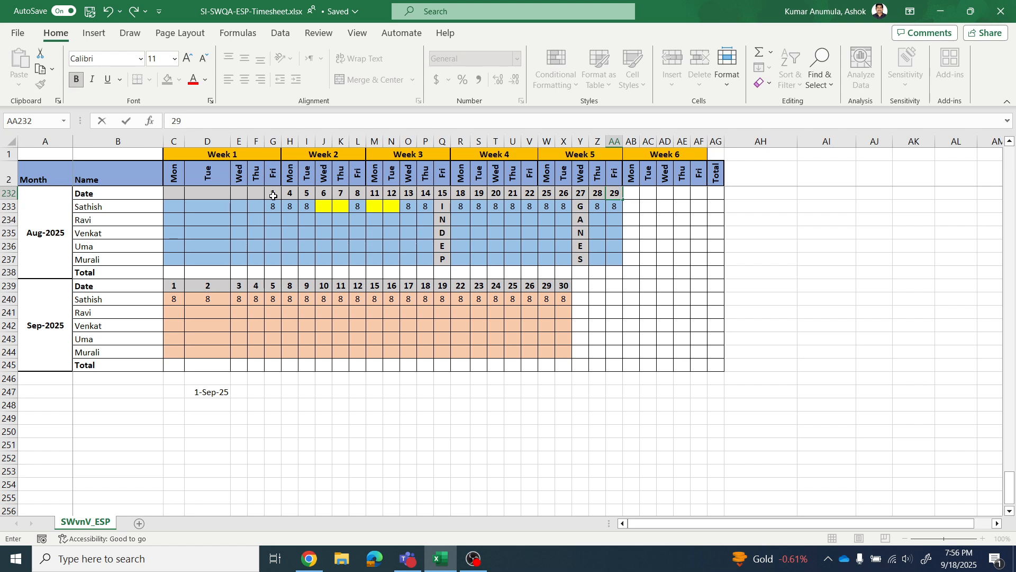
{"action": "key", "text": "Tab"}
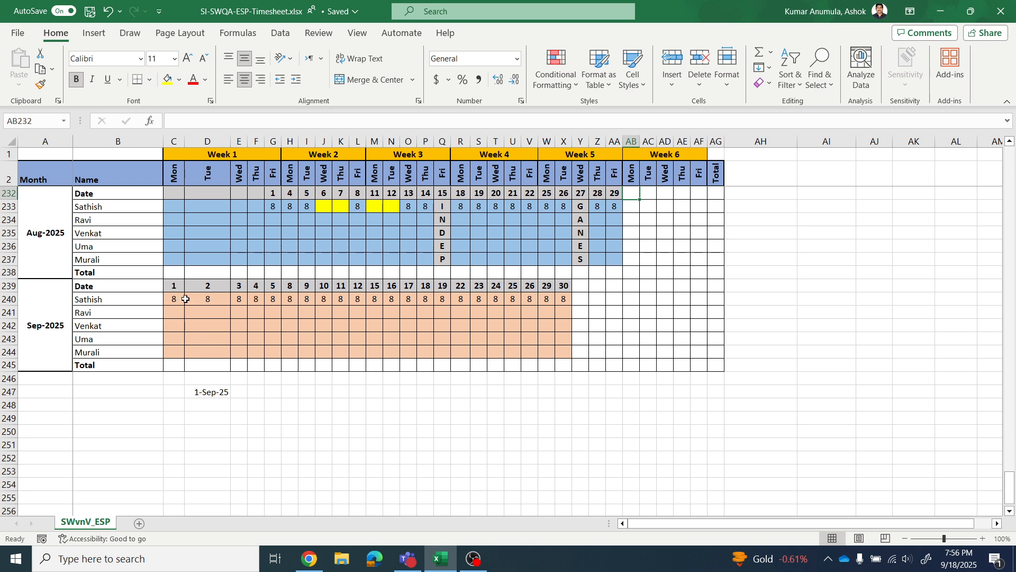
- Clear the date formulas from the Sep-2025 Date row, C239:X239
{"action": "left_click_drag", "start_coordinate": [173, 285], "coordinate": [572, 282]}
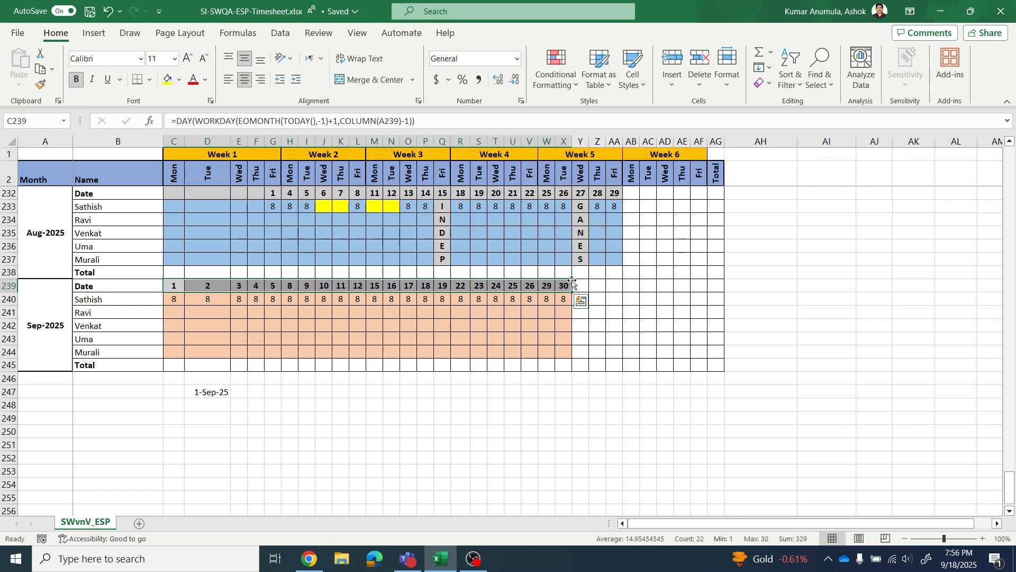
{"action": "key", "text": "Delete"}
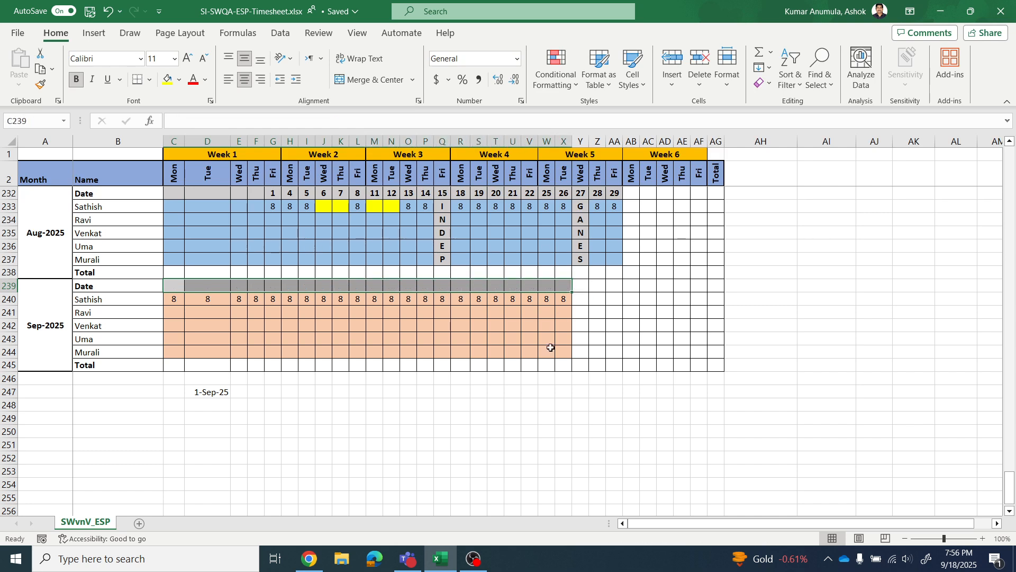
{"action": "left_click", "coordinate": [306, 429]}
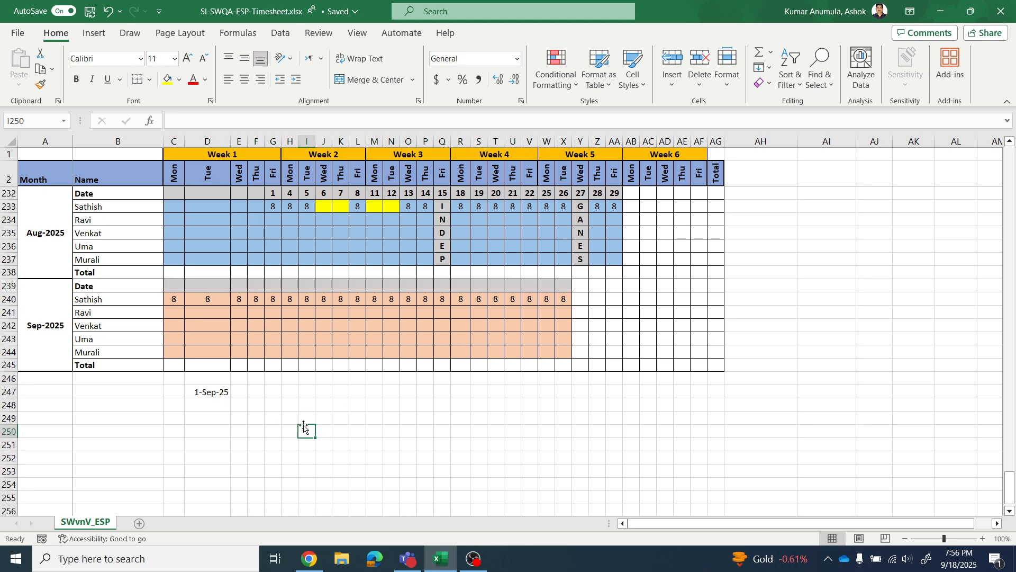
- Remove the +1 from the formula in D247 to make it =EOMONTH(TODAY(), -1)
{"action": "left_click", "coordinate": [223, 394]}
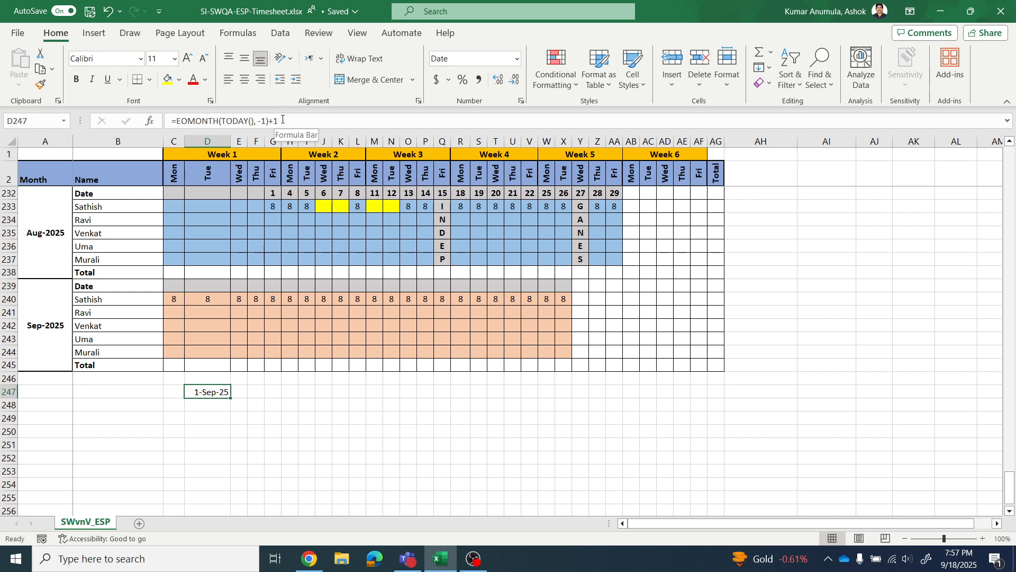
{"action": "left_click_drag", "start_coordinate": [176, 121], "coordinate": [271, 121]}
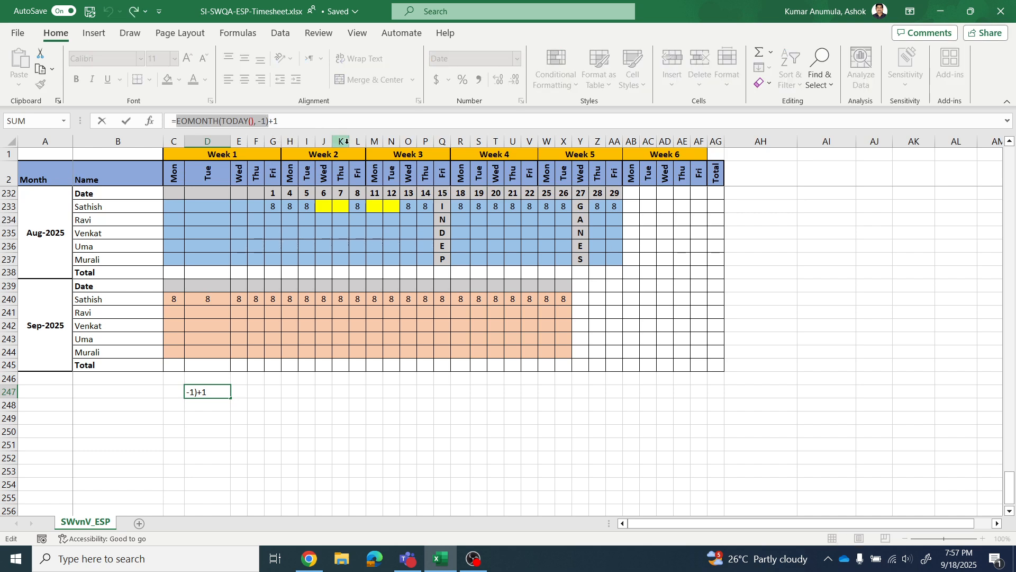
{"action": "left_click", "coordinate": [337, 122]}
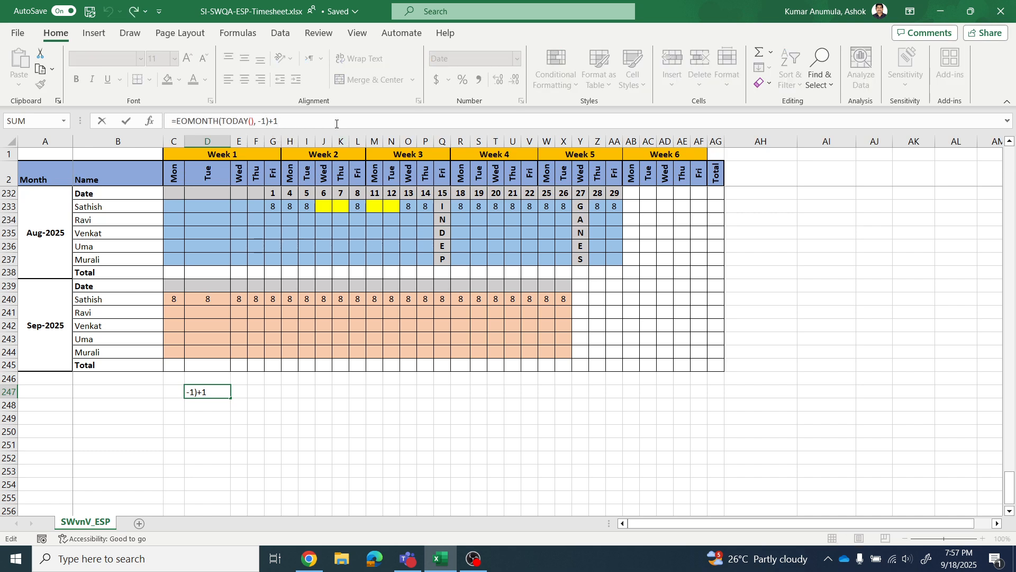
{"action": "key", "text": "BackSpace"}
{"action": "key", "text": "Return"}
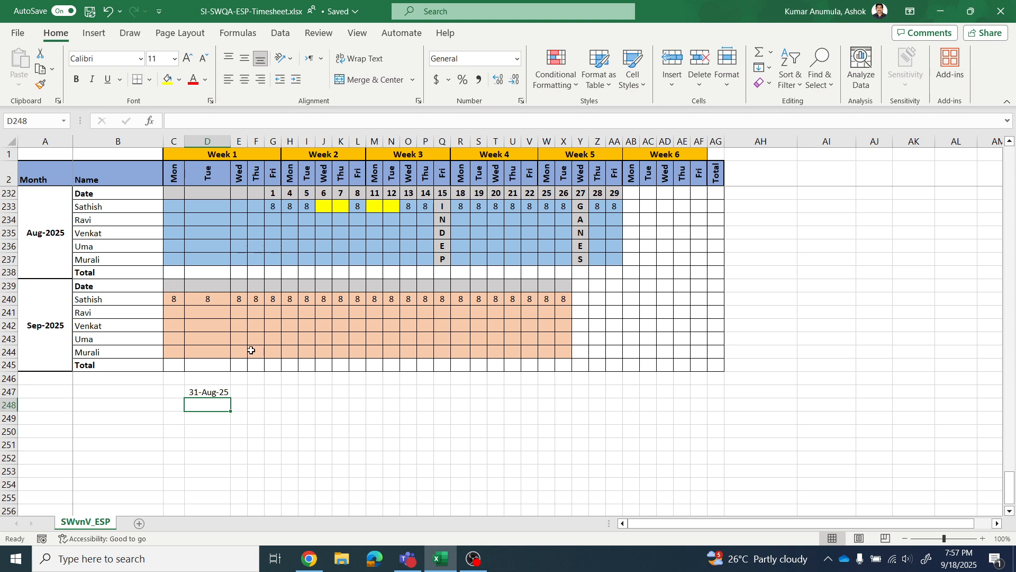
- Add +1 back to the formula in D247 to make it =EOMONTH(TODAY(), -1)+1
{"action": "left_click", "coordinate": [214, 392]}
{"action": "left_click", "coordinate": [295, 119]}
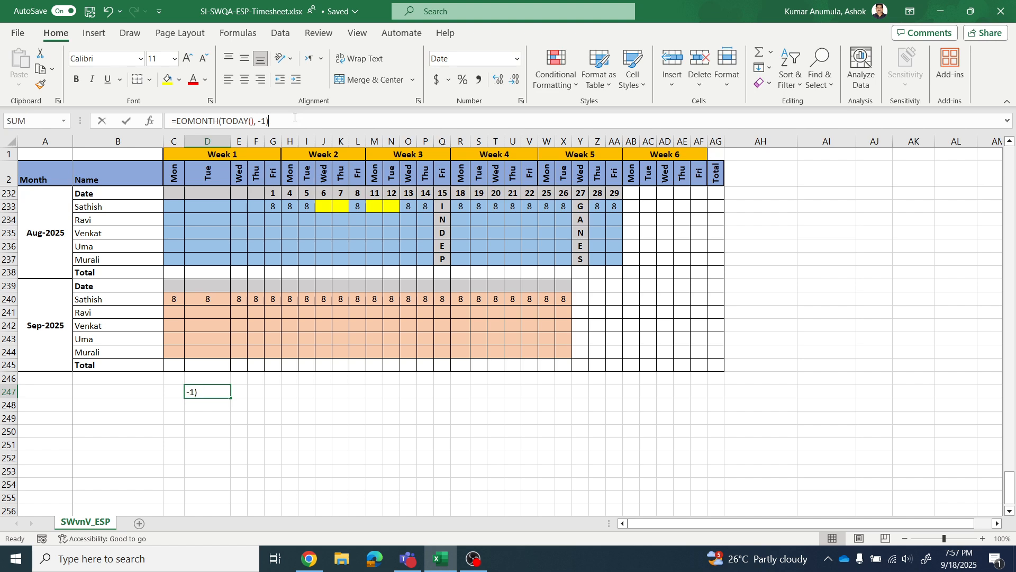
{"action": "type", "text": "+1"}
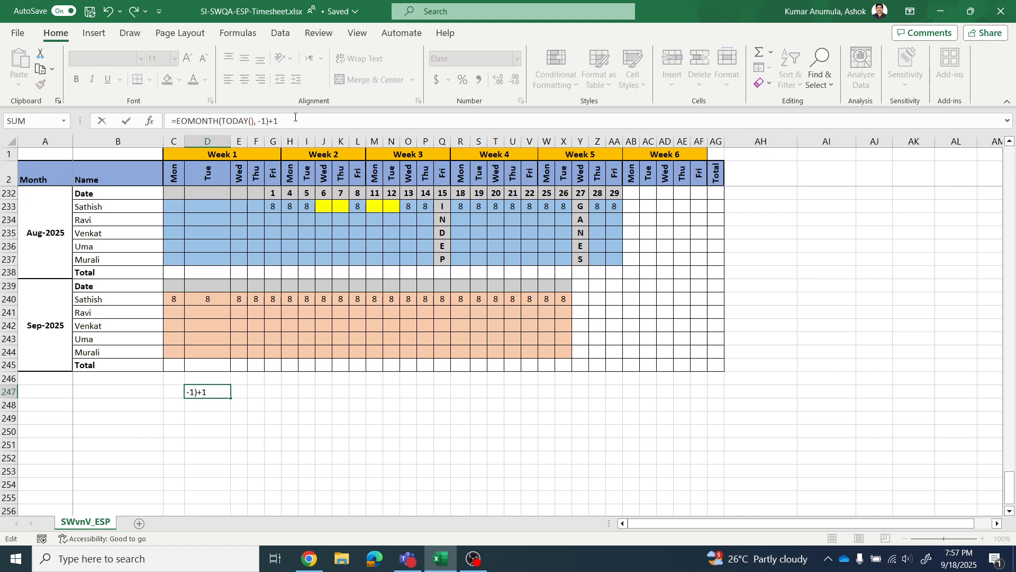
{"action": "key", "text": "Return"}
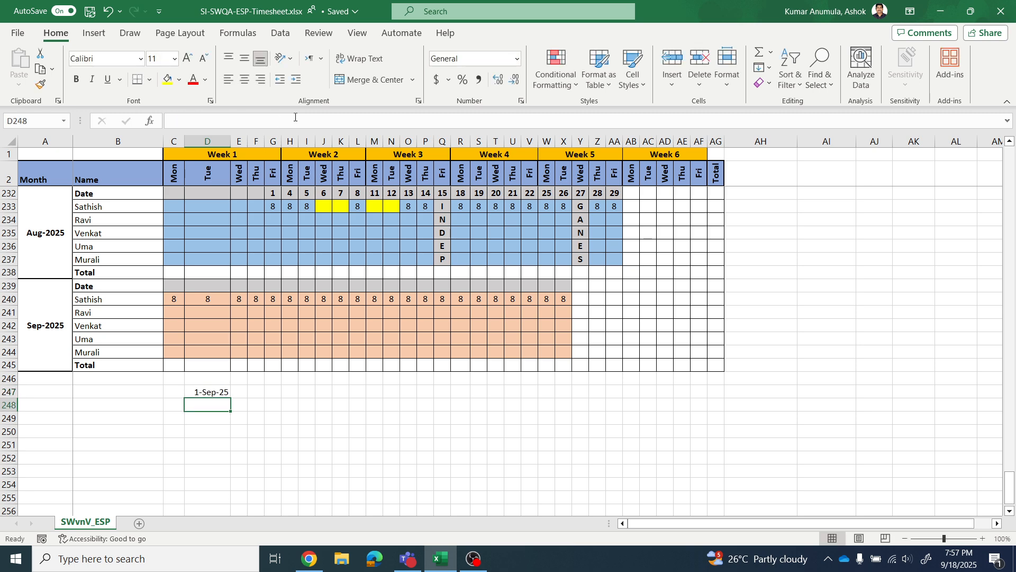
{"action": "left_click", "coordinate": [174, 285]}
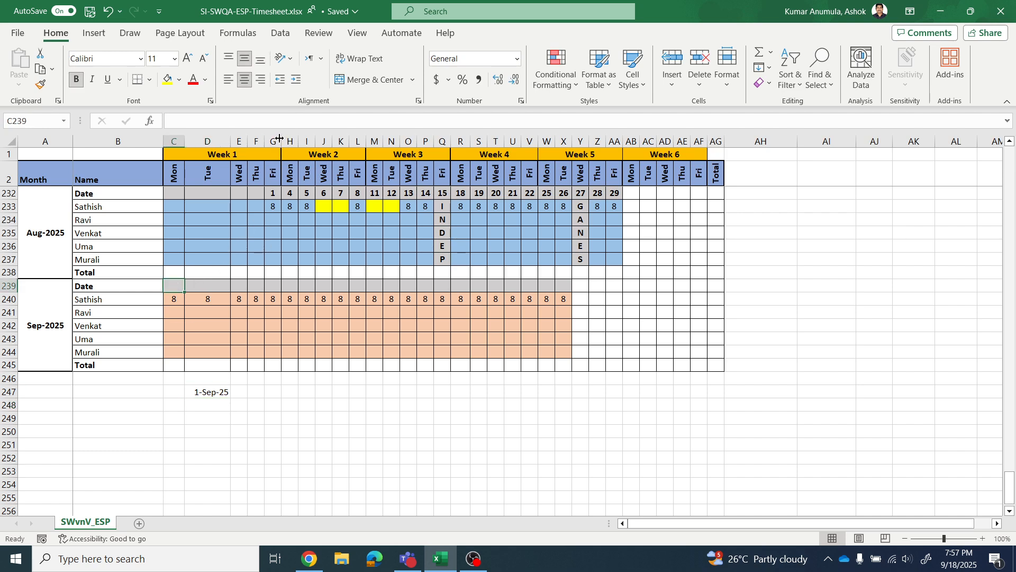
{"action": "left_click", "coordinate": [214, 391]}
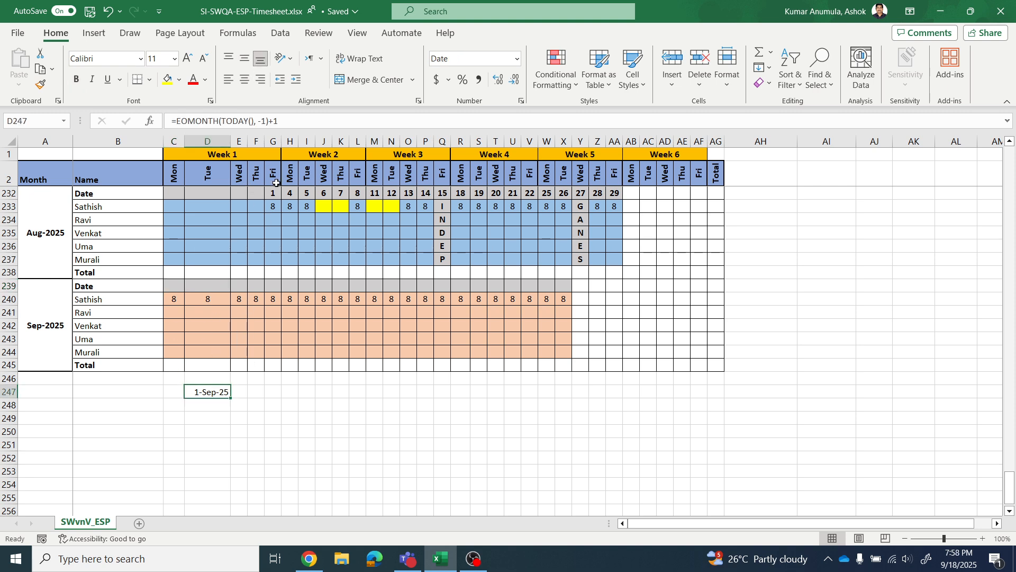
{"action": "left_click_drag", "start_coordinate": [290, 116], "coordinate": [161, 120]}
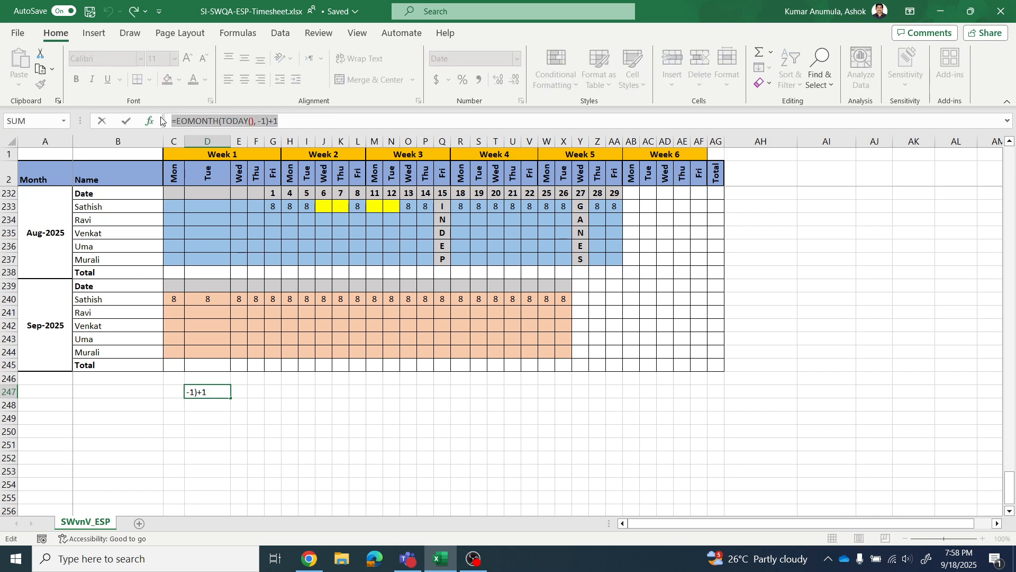
{"action": "type", "text": "="}
{"action": "left_click", "coordinate": [175, 286]}
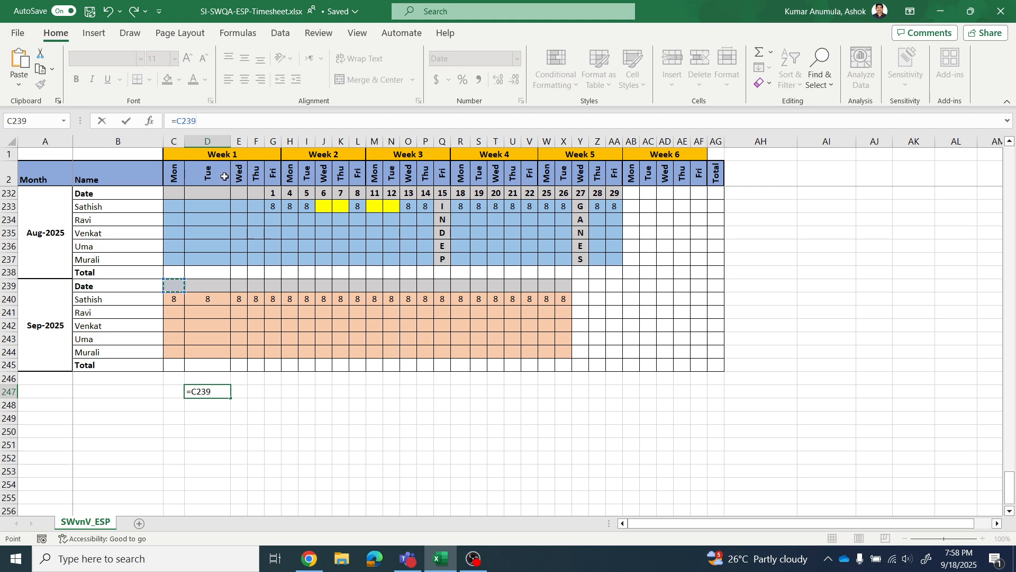
{"action": "key", "text": "Escape"}
{"action": "left_click", "coordinate": [178, 287]}
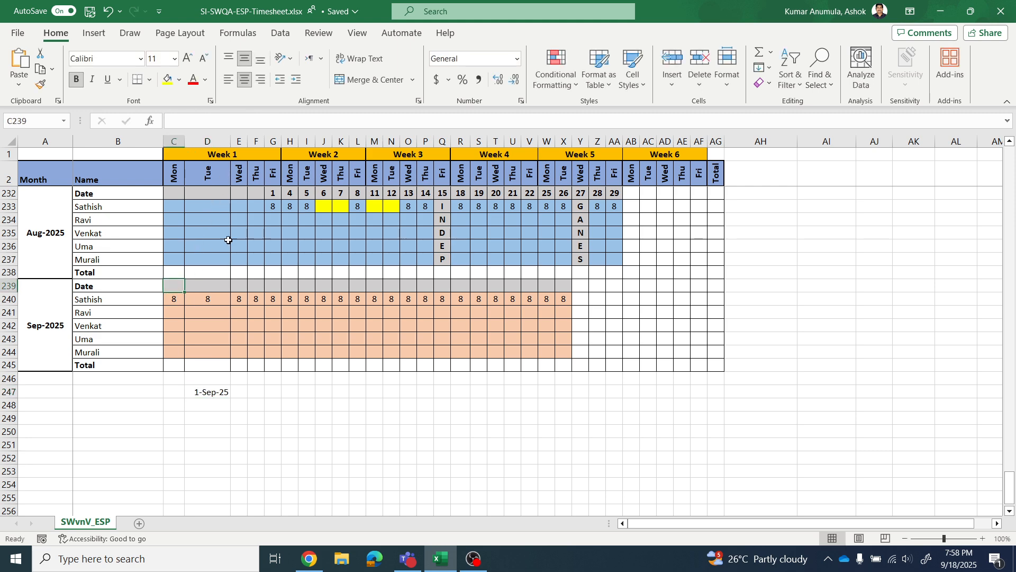
- Copy the formula text =EOMONTH(TODAY(), -1)+1 from D247 without changing the cell
{"action": "left_click", "coordinate": [212, 391]}
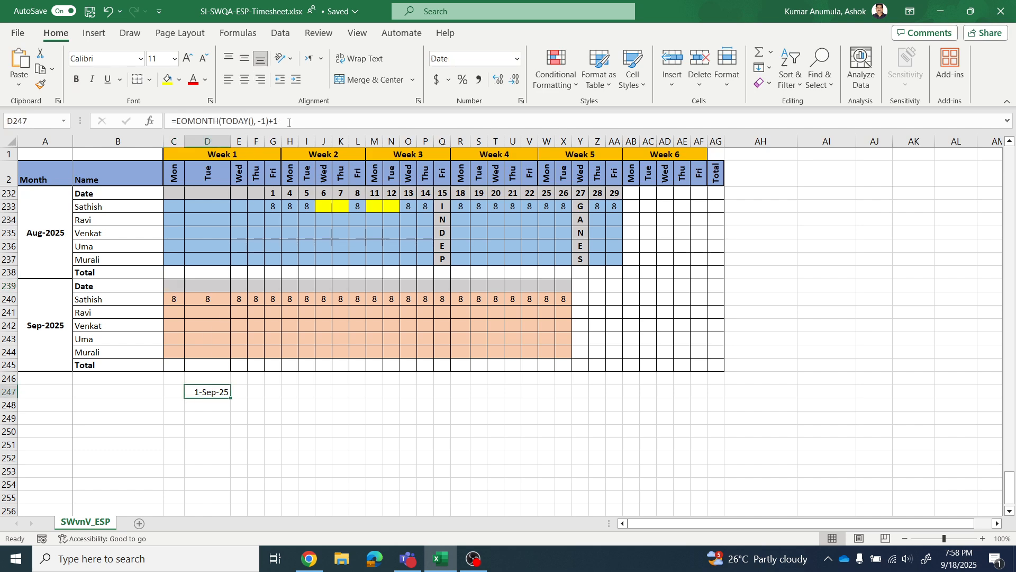
{"action": "left_click_drag", "start_coordinate": [281, 121], "coordinate": [139, 124]}
{"action": "key", "text": "ctrl+c"}
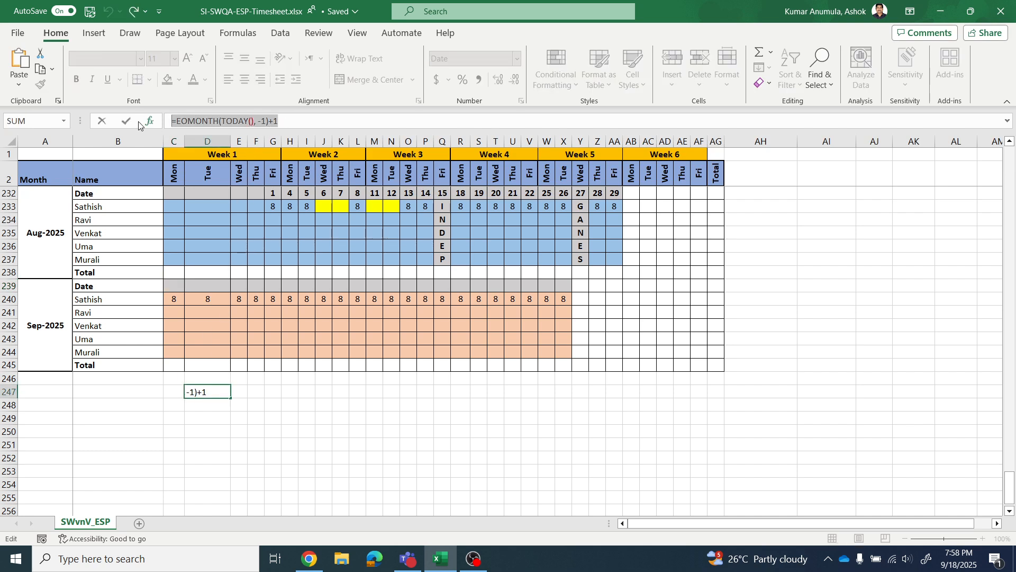
{"action": "key", "text": "Escape"}
{"action": "left_click", "coordinate": [178, 284]}
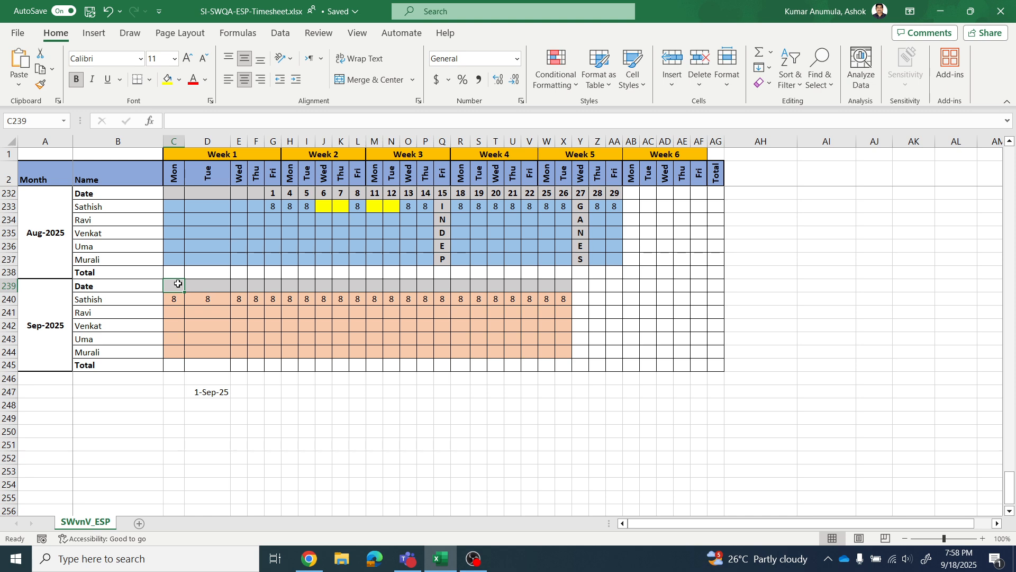
{"action": "type", "text": "="}
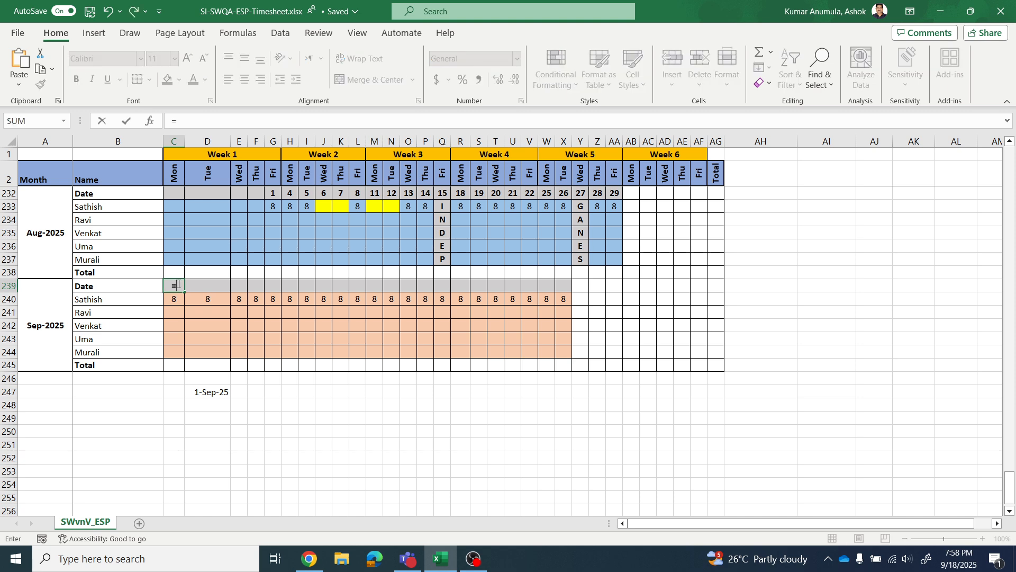
{"action": "key", "text": "ctrl+v"}
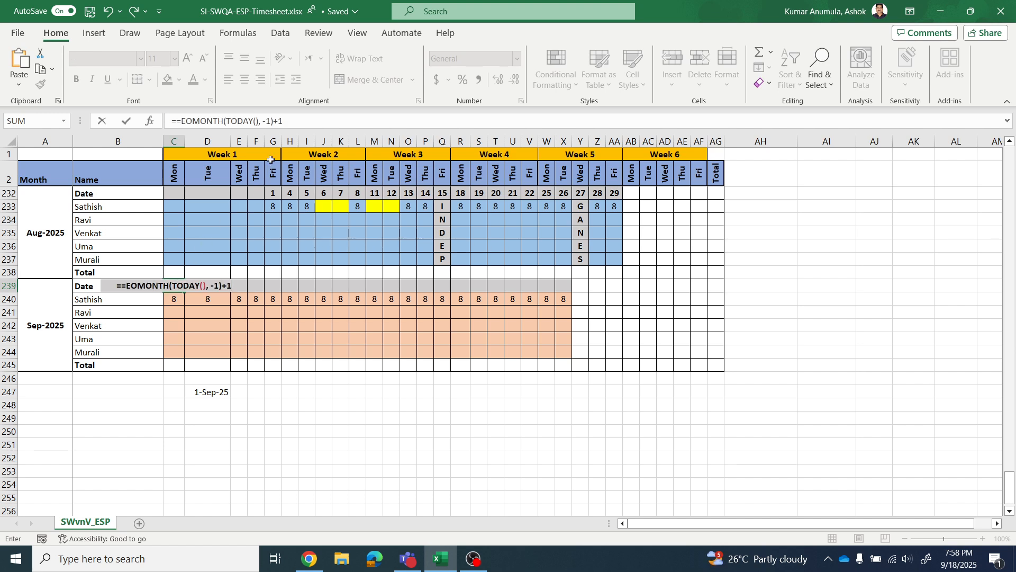
{"action": "left_click", "coordinate": [182, 121]}
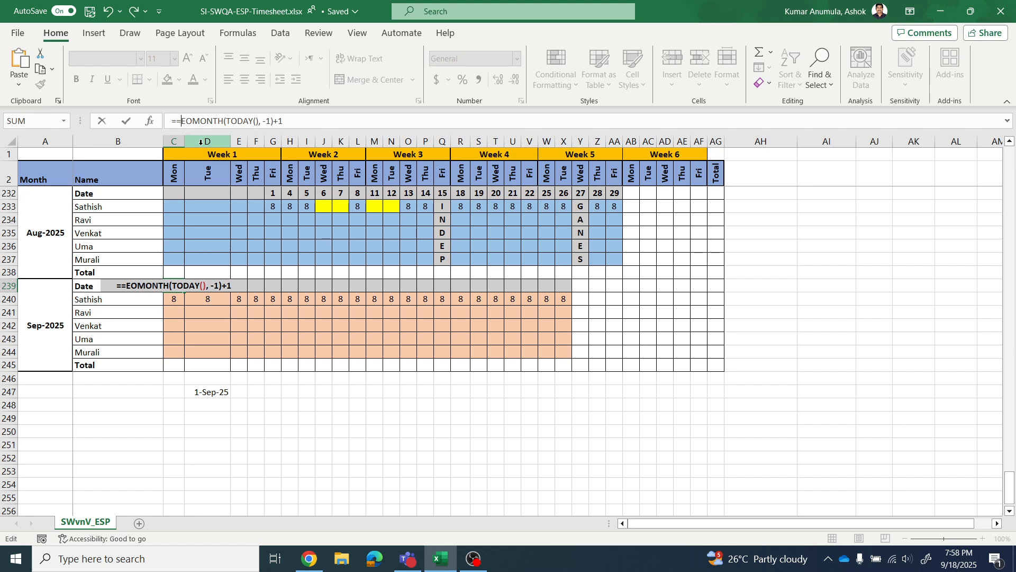
{"action": "key", "text": "BackSpace"}
{"action": "type", "text": "WORKDAY"}
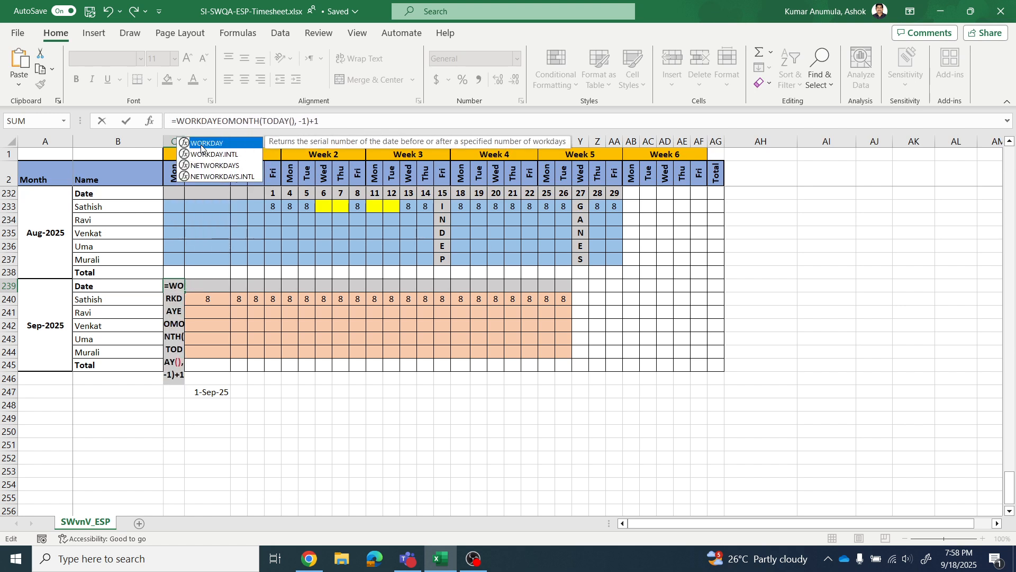
{"action": "double_click", "coordinate": [201, 145]}
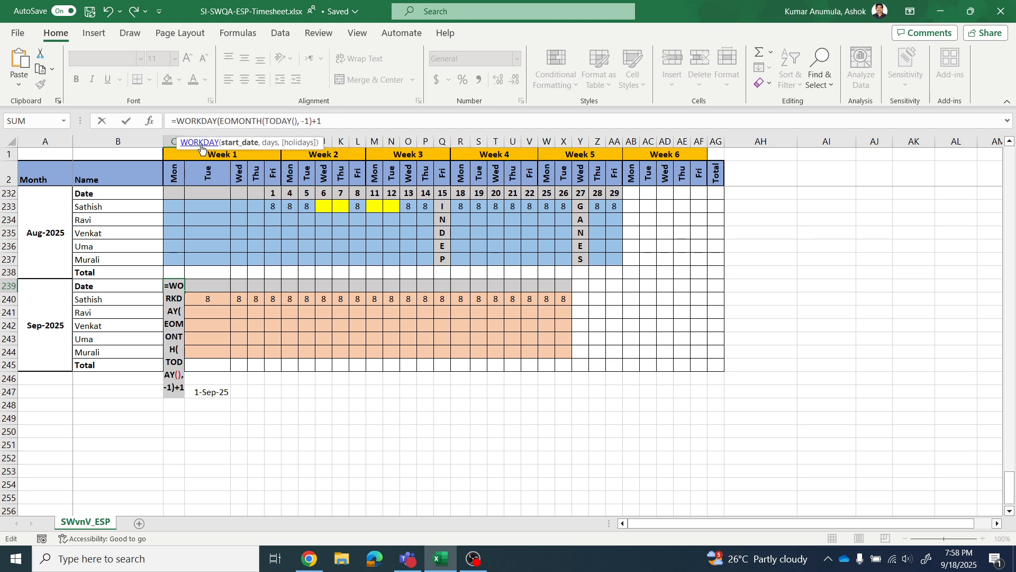
{"action": "left_click", "coordinate": [339, 121]}
{"action": "type", "text": ","}
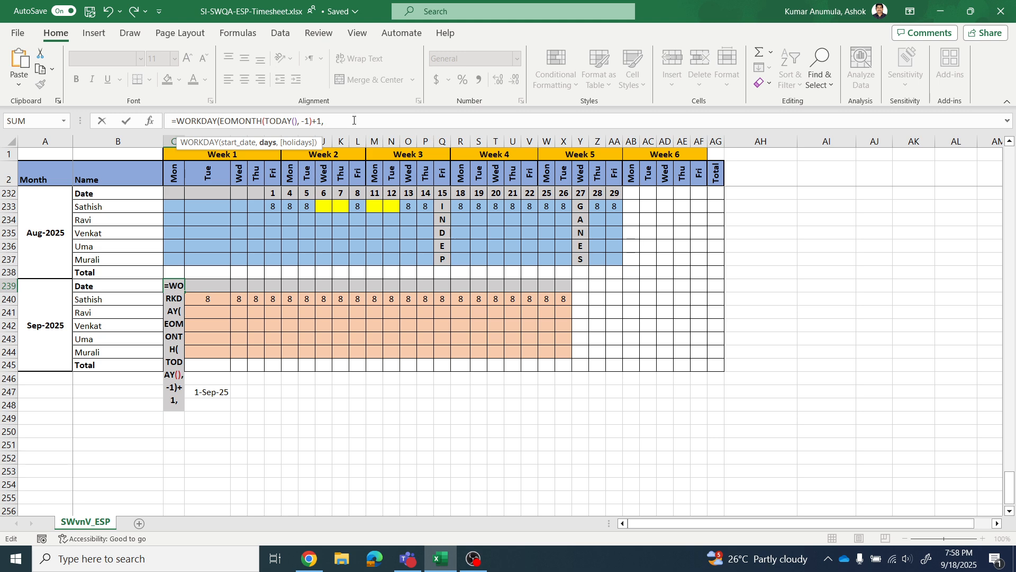
{"action": "left_click", "coordinate": [206, 284]}
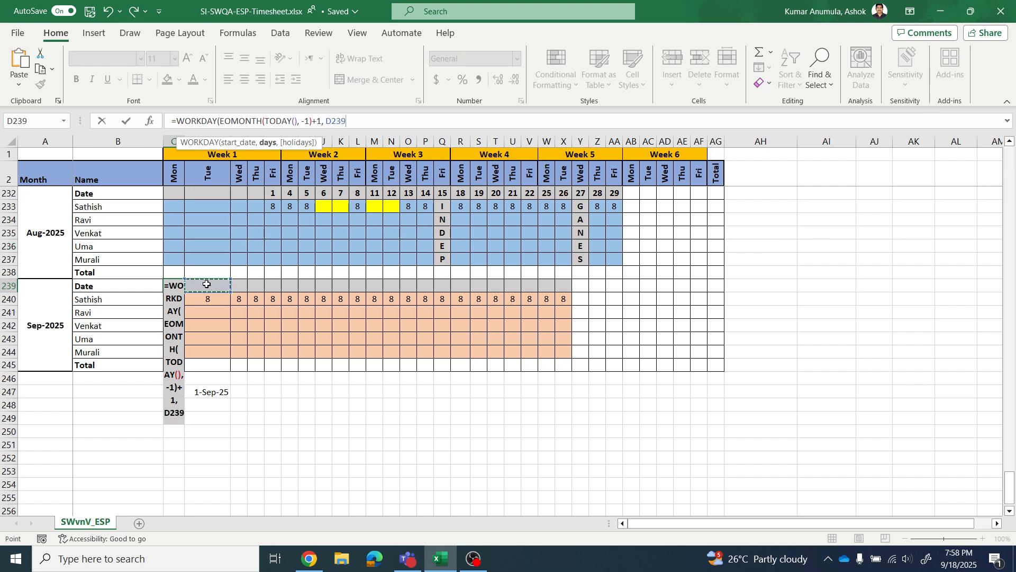
{"action": "key", "text": "Escape"}
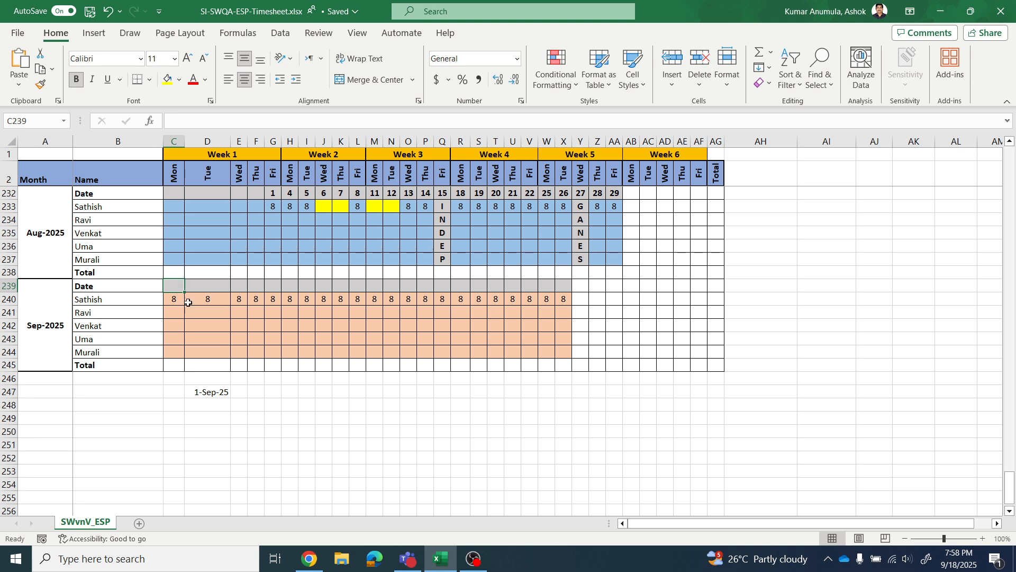
- Start a WORKDAY formula in C239 with the copied EOMONTH(TODAY(), -1)+1 as its start date
{"action": "left_click", "coordinate": [248, 118]}
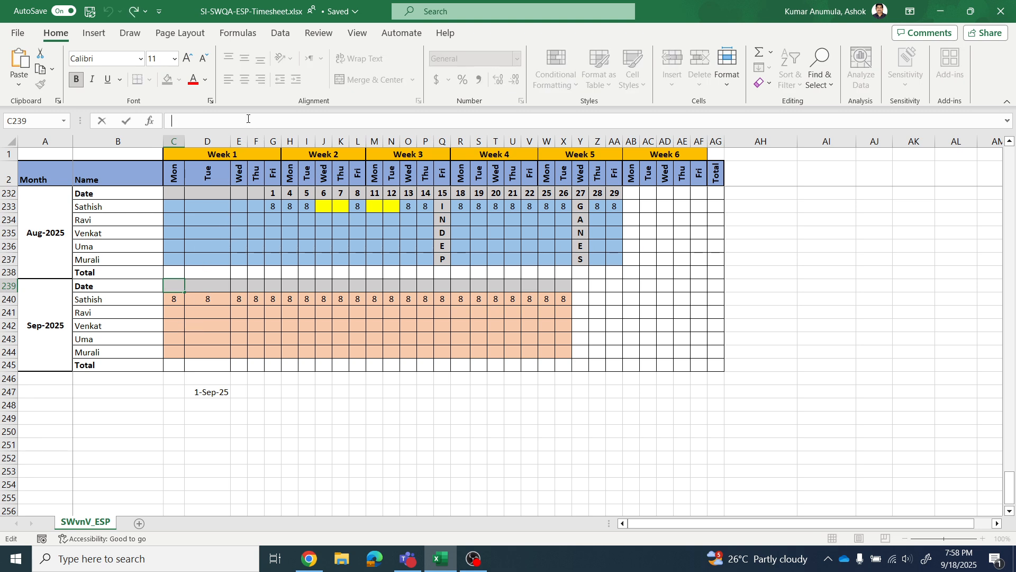
{"action": "type", "text": "="}
{"action": "key", "text": "ctrl+v"}
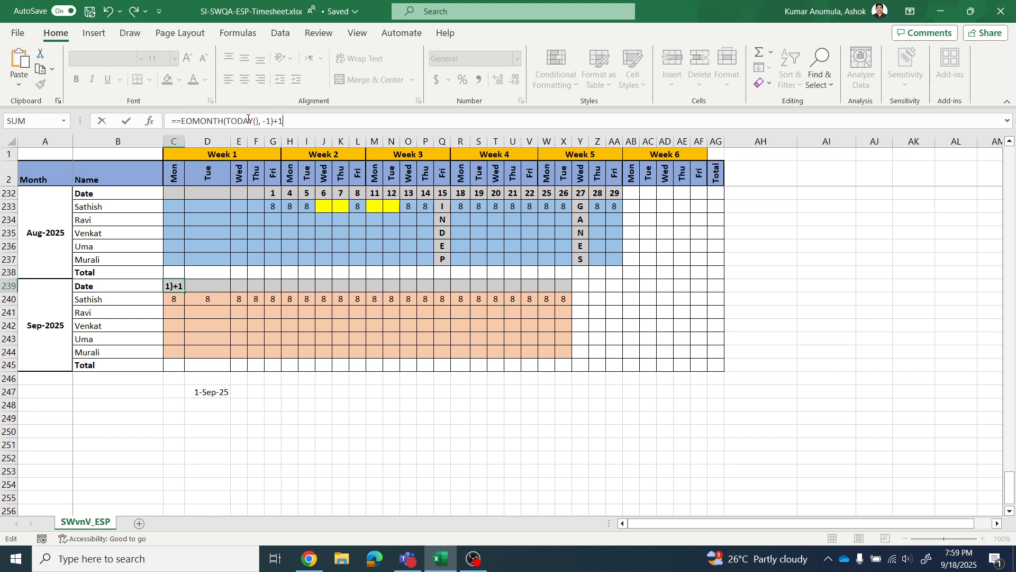
{"action": "left_click", "coordinate": [176, 120]}
{"action": "key", "text": "BackSpace"}
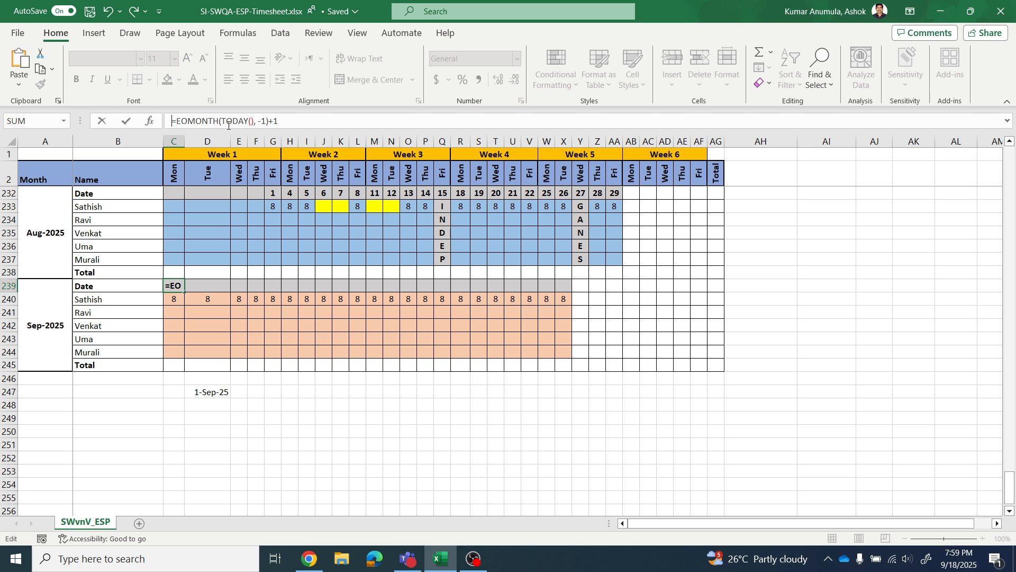
{"action": "left_click", "coordinate": [178, 120]}
{"action": "type", "text": "WORKDAY"}
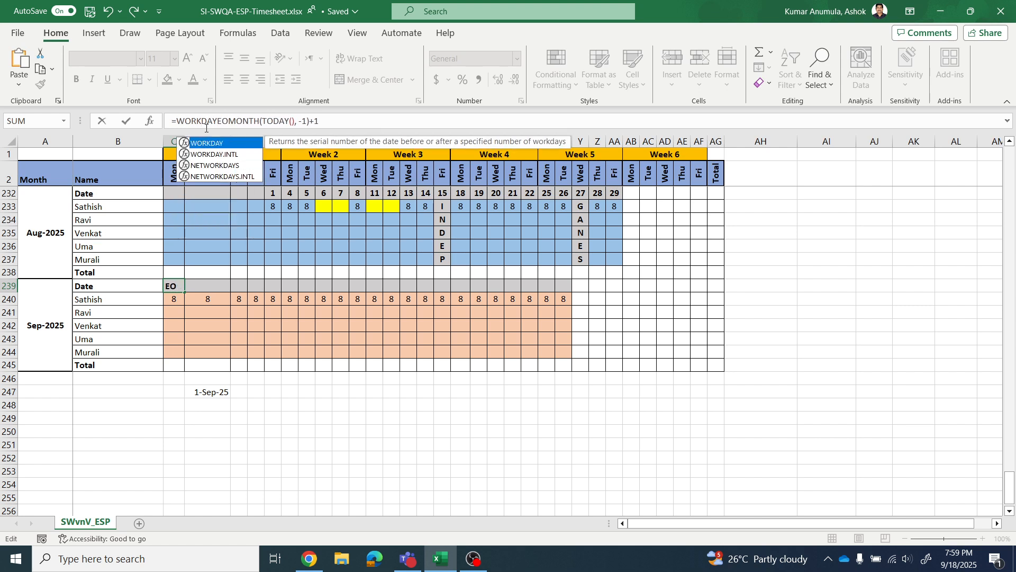
{"action": "type", "text": "("}
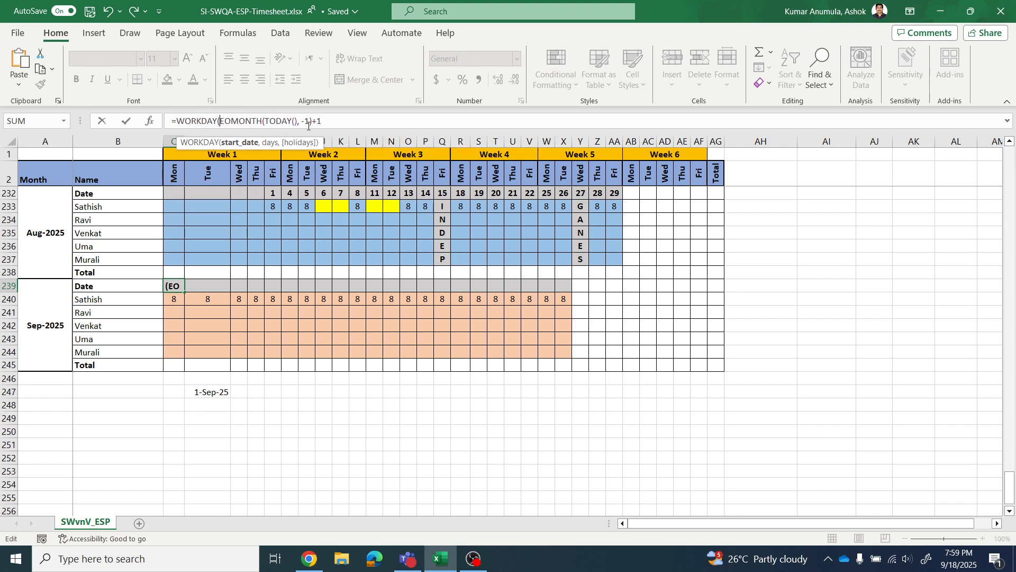
{"action": "left_click", "coordinate": [343, 123]}
{"action": "type", "text": ","}
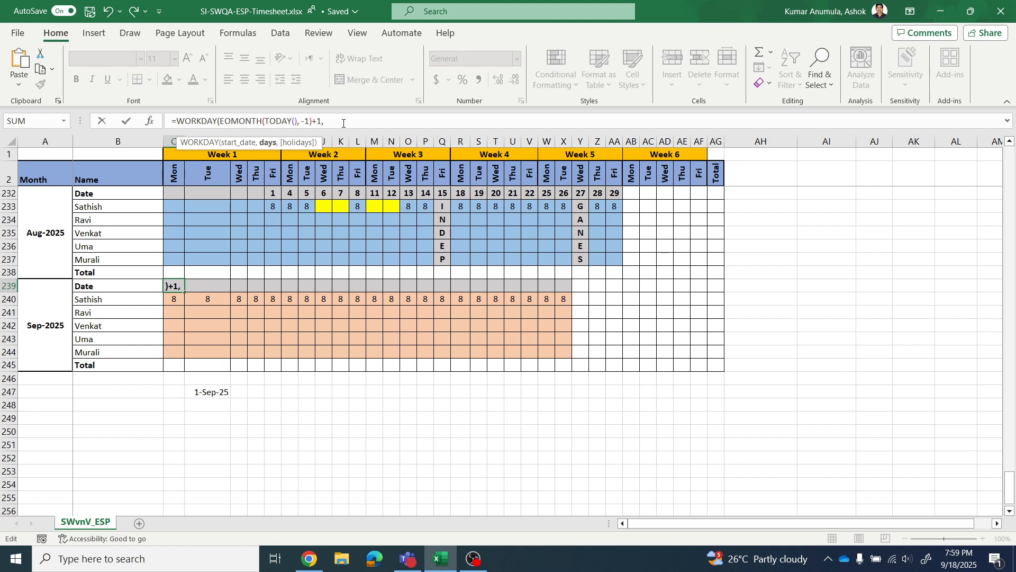
- Supply COLUMN(A239)-1 as the days argument of the WORKDAY formula in C239 and close the function
{"action": "type", "text": "COLUMN"}
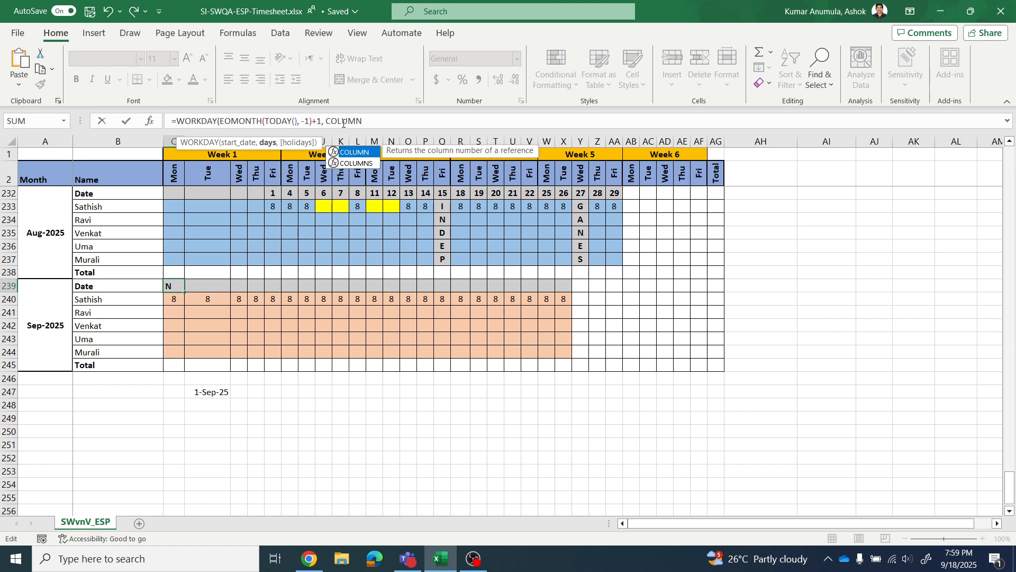
{"action": "type", "text": "("}
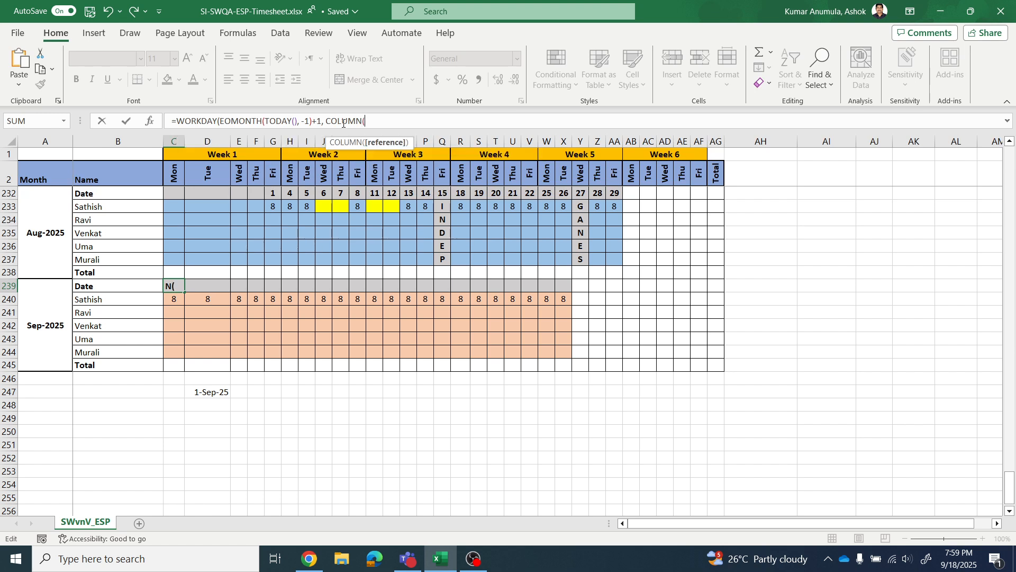
{"action": "left_click", "coordinate": [34, 292]}
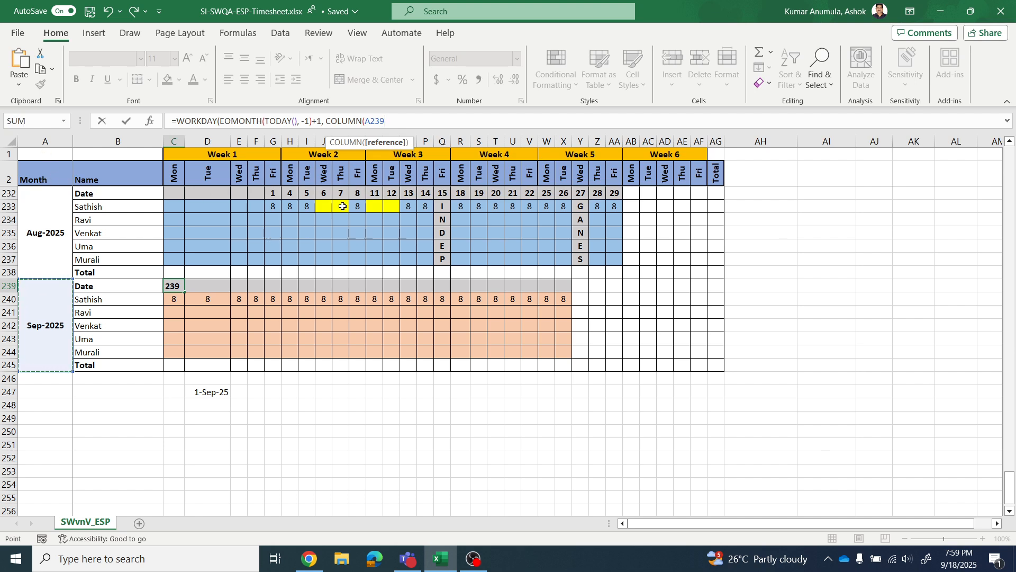
{"action": "type", "text": ")"}
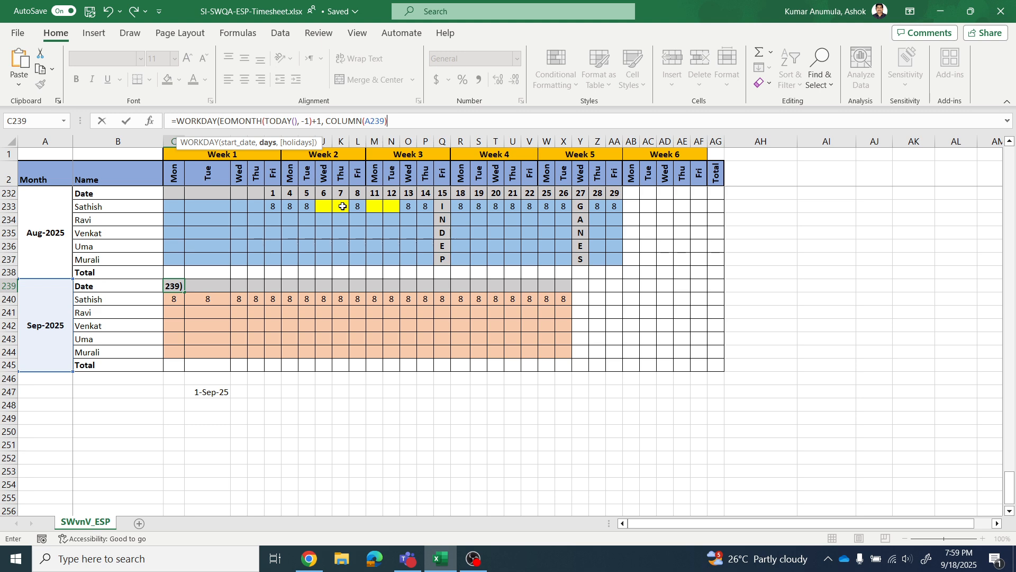
{"action": "type", "text": "-1)"}
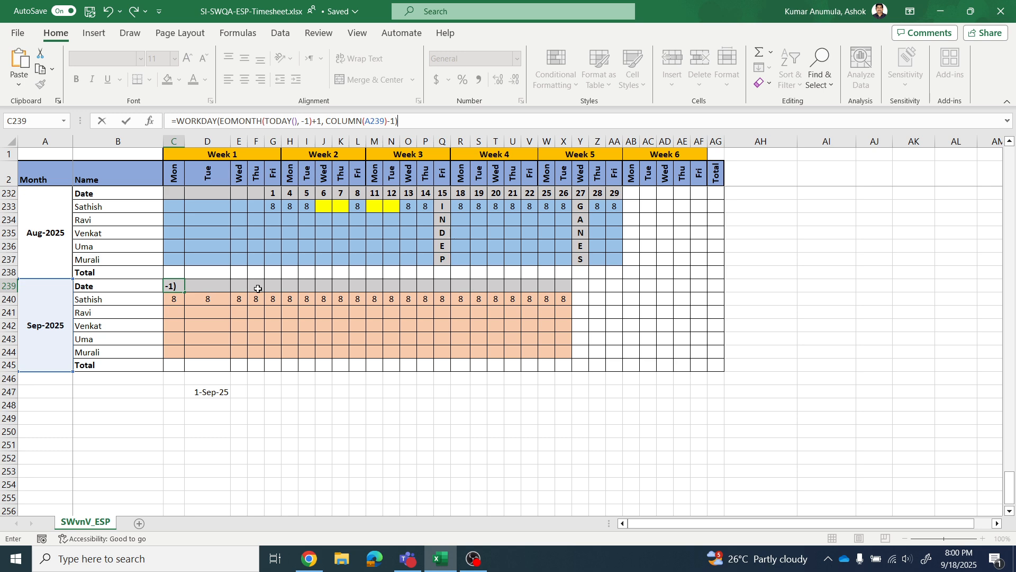
- Wrap the C239 formula in DAY to enter =DAY(WORKDAY(EOMONTH(TODAY(), -1)+1, COLUMN(A239)-1))
{"action": "left_click", "coordinate": [178, 121]}
{"action": "type", "text": "DAY"}
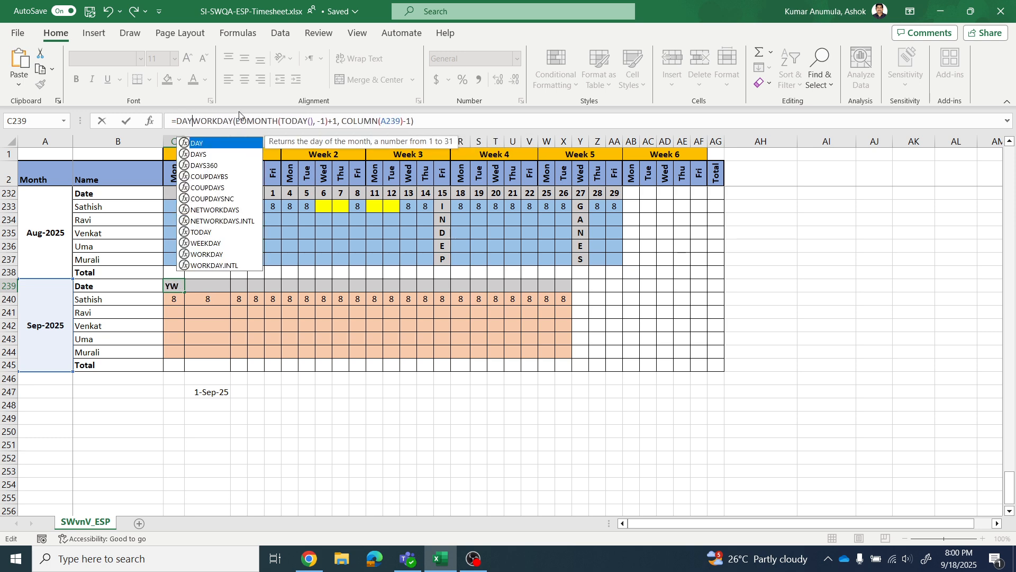
{"action": "type", "text": "("}
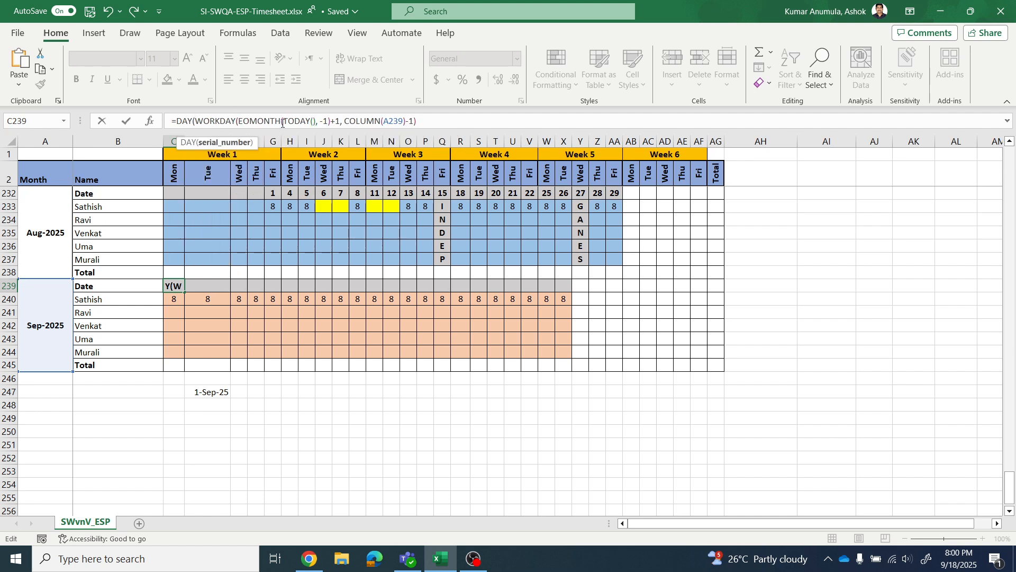
{"action": "left_click", "coordinate": [417, 120]}
{"action": "type", "text": ")"}
{"action": "key", "text": "Return"}
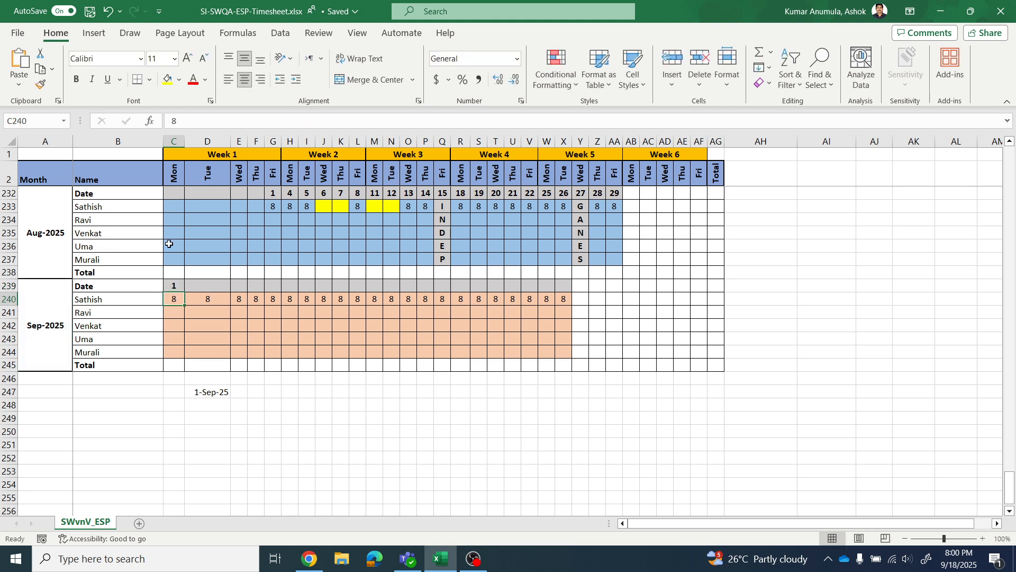
- Check the September 2025 weekdays in the system calendar and return to cell C239
{"action": "left_click", "coordinate": [959, 558]}
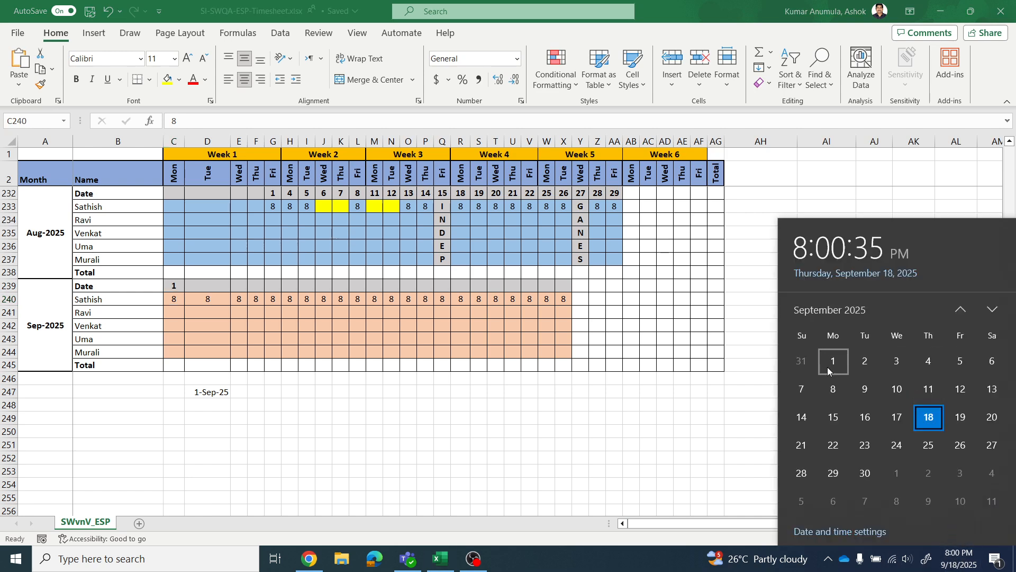
{"action": "left_click", "coordinate": [178, 285]}
{"action": "left_click", "coordinate": [178, 286]}
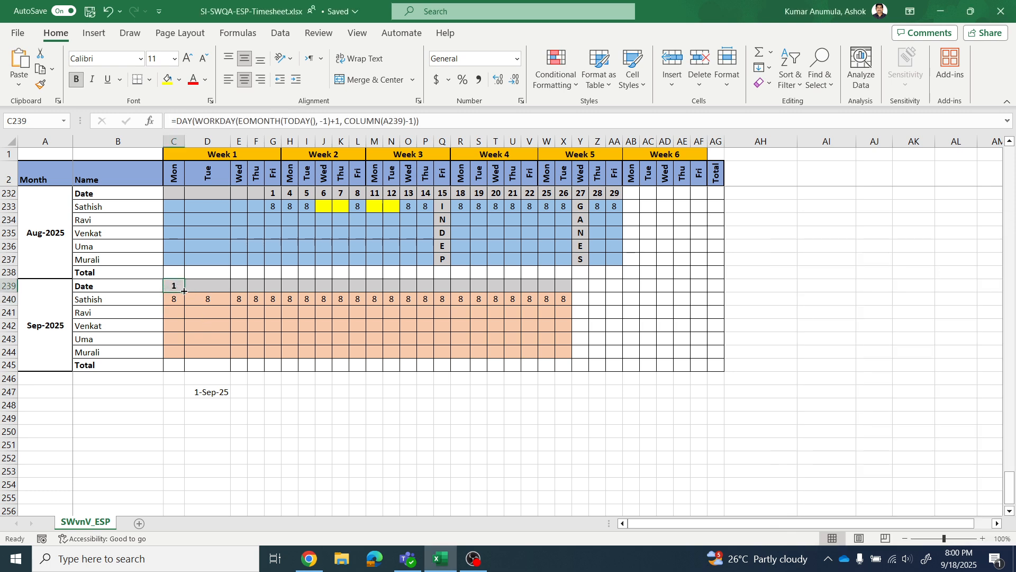
- Fill the C239 formula across the Sep-2025 Date row through X239 and check the formulas in G239, H239 and I239
{"action": "left_click_drag", "start_coordinate": [184, 292], "coordinate": [572, 299]}
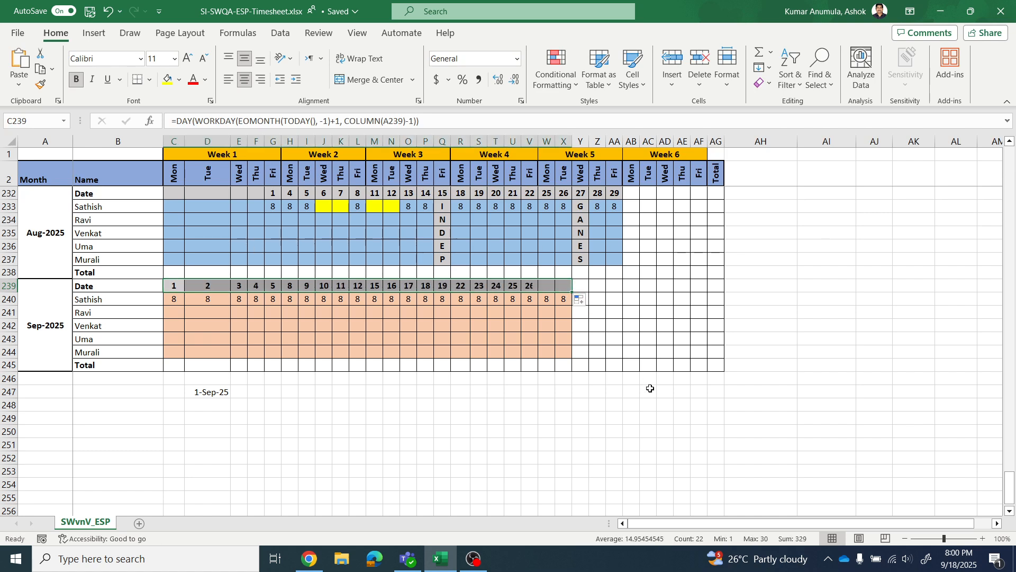
{"action": "left_click", "coordinate": [622, 423]}
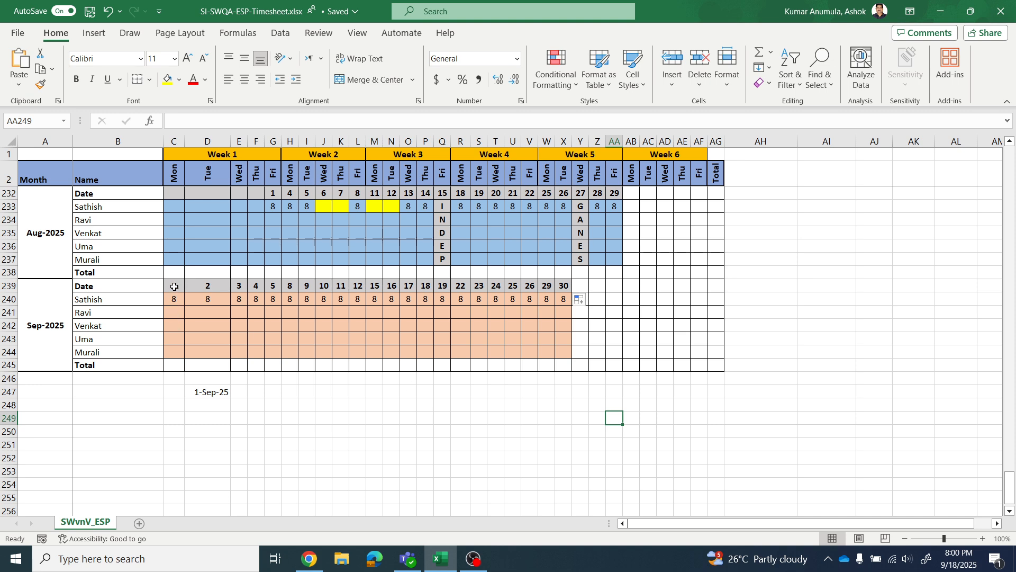
{"action": "left_click", "coordinate": [271, 285]}
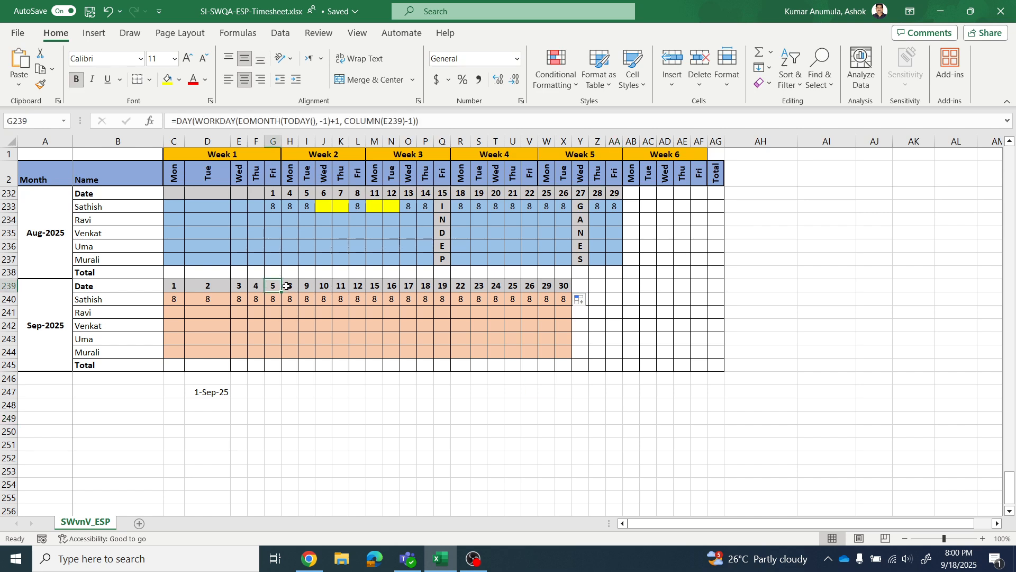
{"action": "left_click", "coordinate": [290, 286]}
{"action": "left_click", "coordinate": [314, 285]}
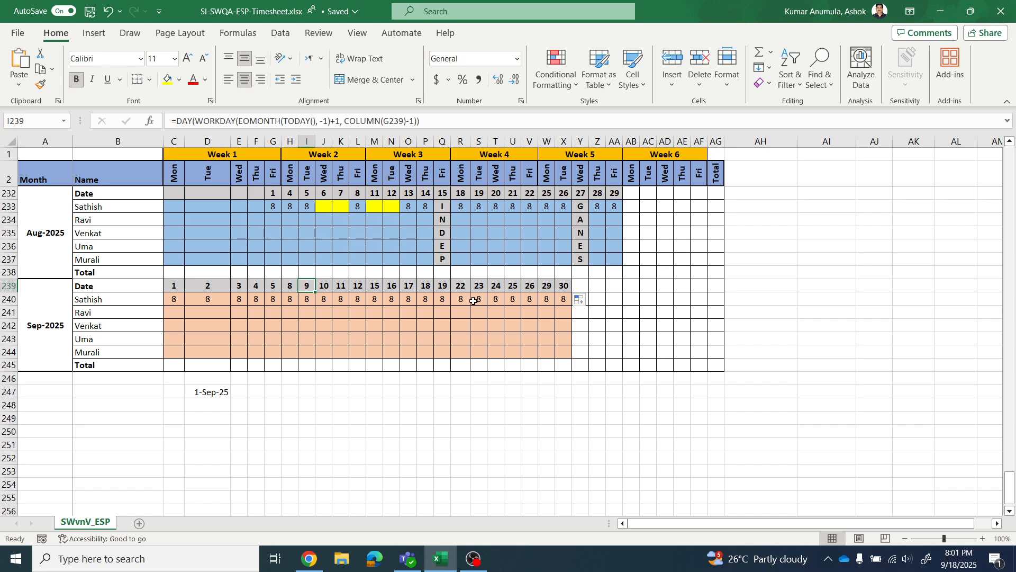
- Compare the formula-filled September dates in C239:X239 with the manually entered Date rows of Aug-2025 and earlier months, and return to C239
{"action": "left_click_drag", "start_coordinate": [176, 286], "coordinate": [563, 286]}
{"action": "key", "text": "ctrl+v"}
{"action": "left_click", "coordinate": [519, 415]}
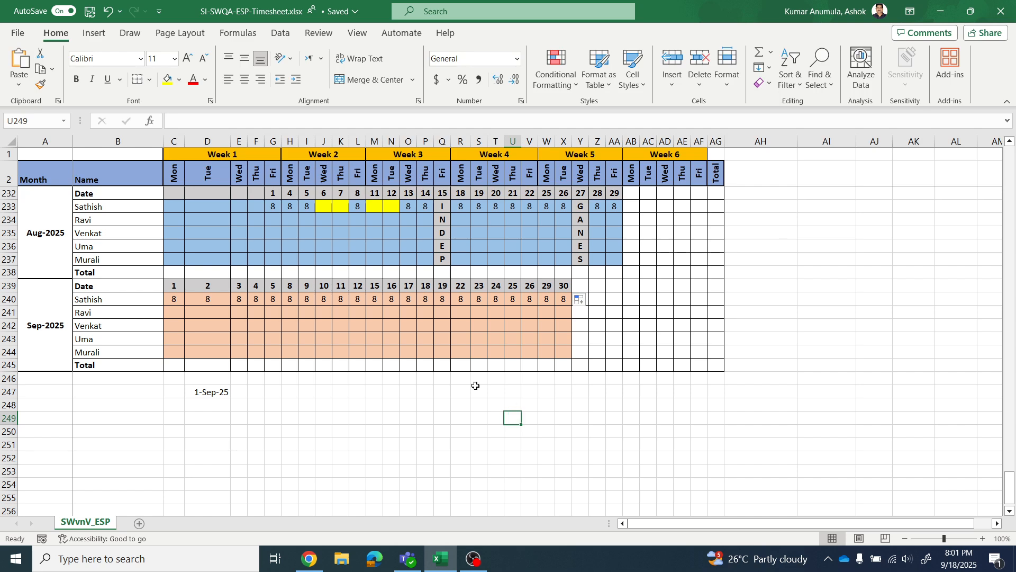
{"action": "left_click_drag", "start_coordinate": [273, 193], "coordinate": [614, 199]}
{"action": "scroll", "coordinate": [624, 243], "scroll_direction": "up", "scroll_amount": 12}
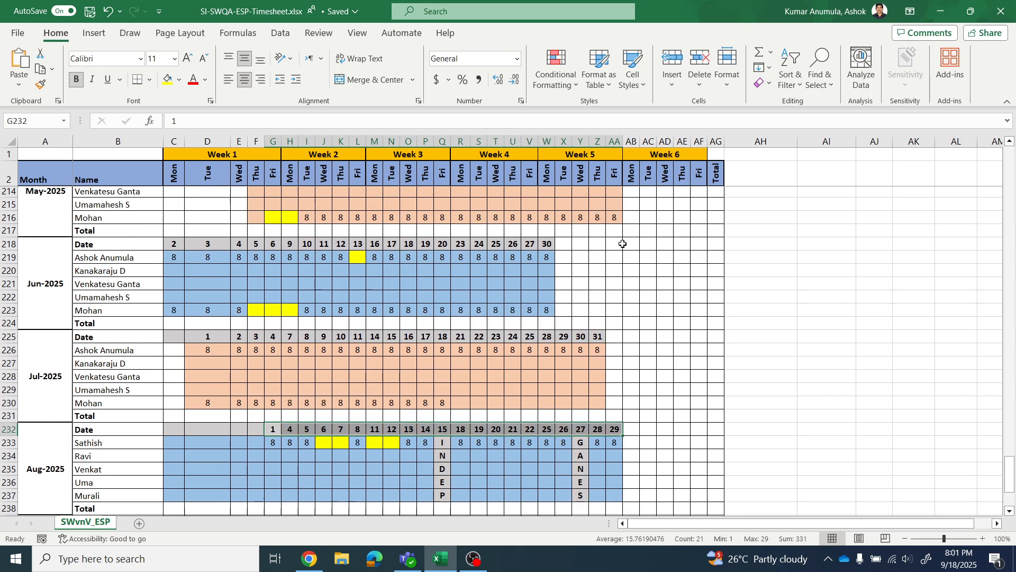
{"action": "scroll", "coordinate": [624, 245], "scroll_direction": "down", "scroll_amount": 6}
{"action": "scroll", "coordinate": [624, 244], "scroll_direction": "down", "scroll_amount": 5}
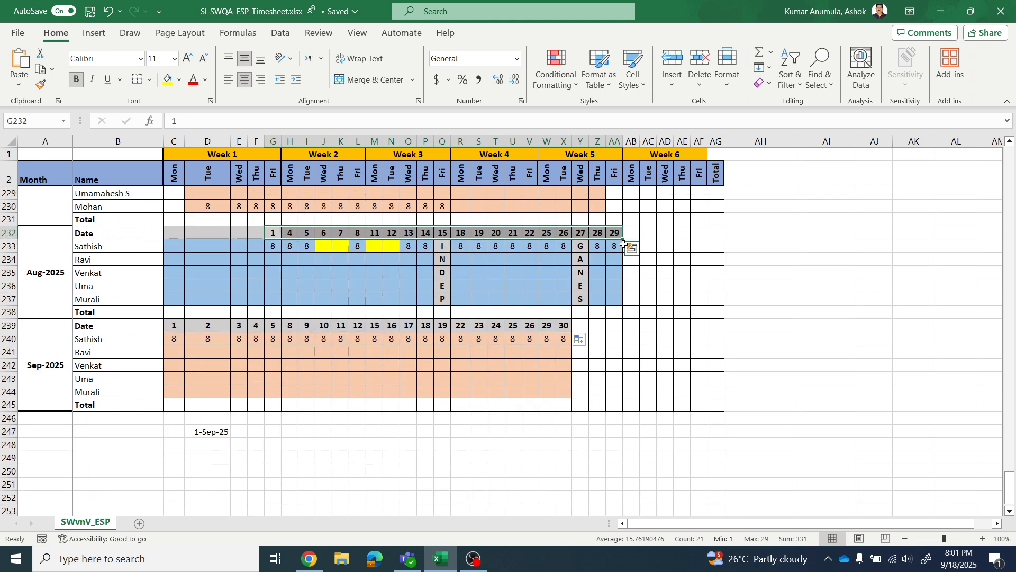
{"action": "scroll", "coordinate": [624, 244], "scroll_direction": "down", "scroll_amount": 1}
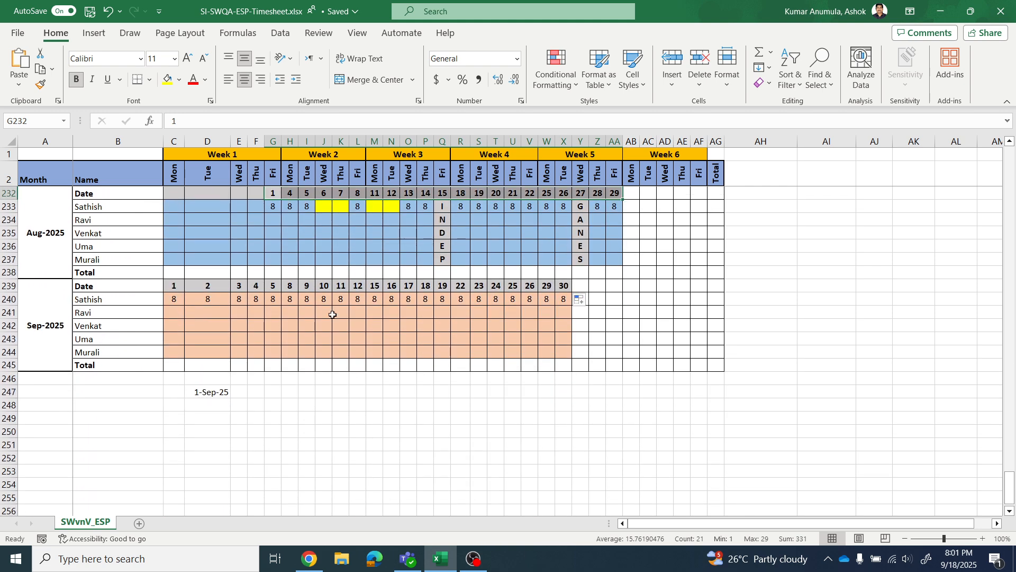
{"action": "left_click", "coordinate": [239, 405]}
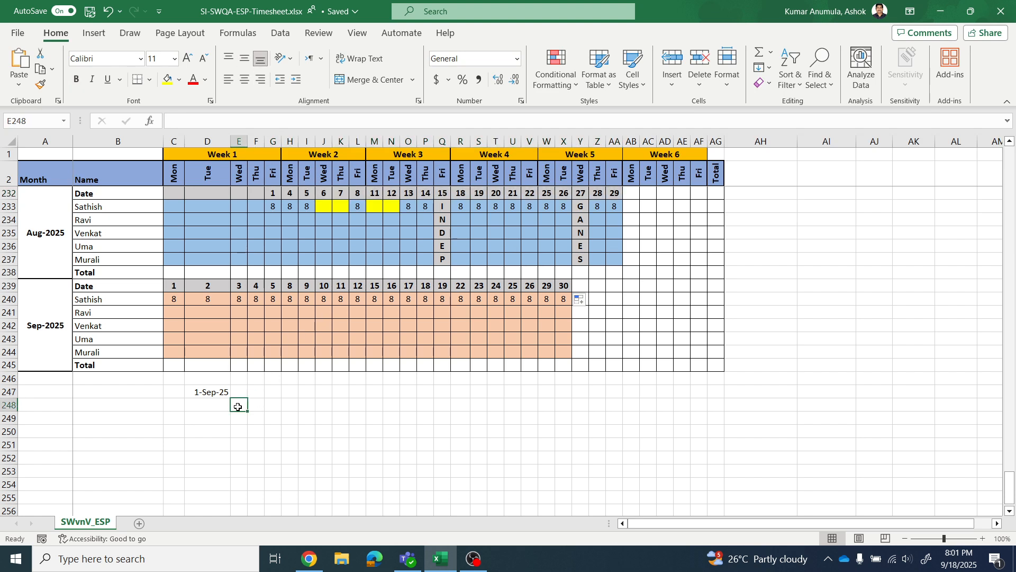
{"action": "left_click", "coordinate": [177, 285]}
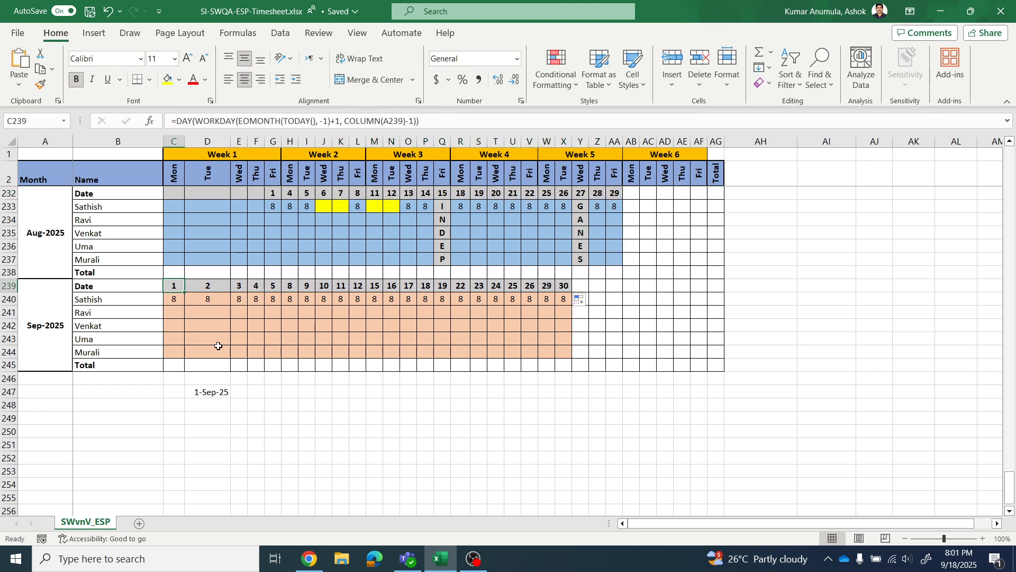